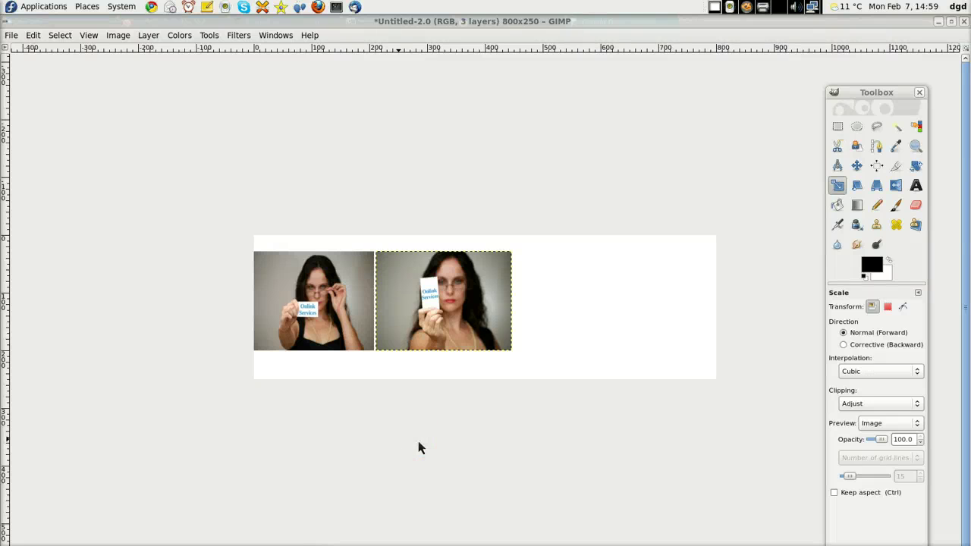
# Step: Open the image Onlink images with name.bmp-3.jpg as a new layer in the banner
pyautogui.click(313, 40)
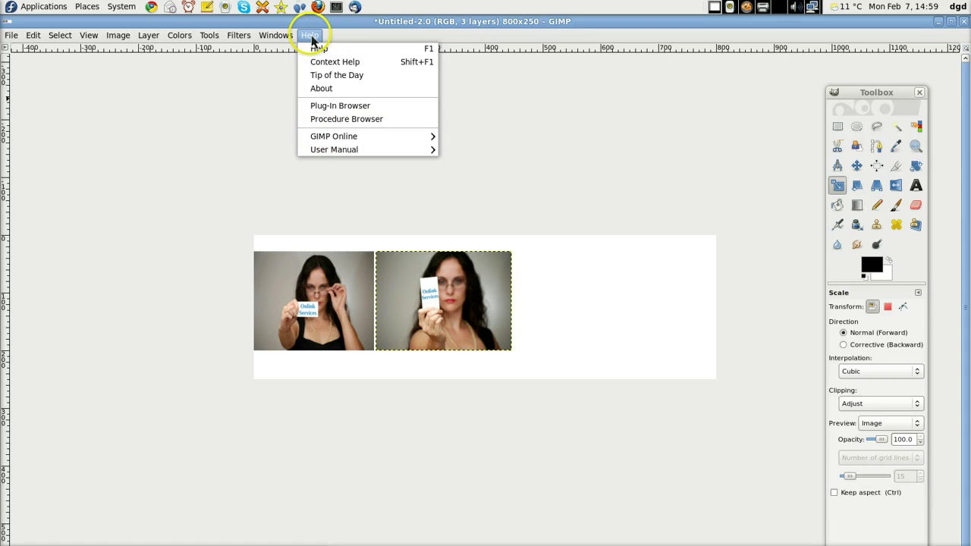
pyautogui.click(311, 38)
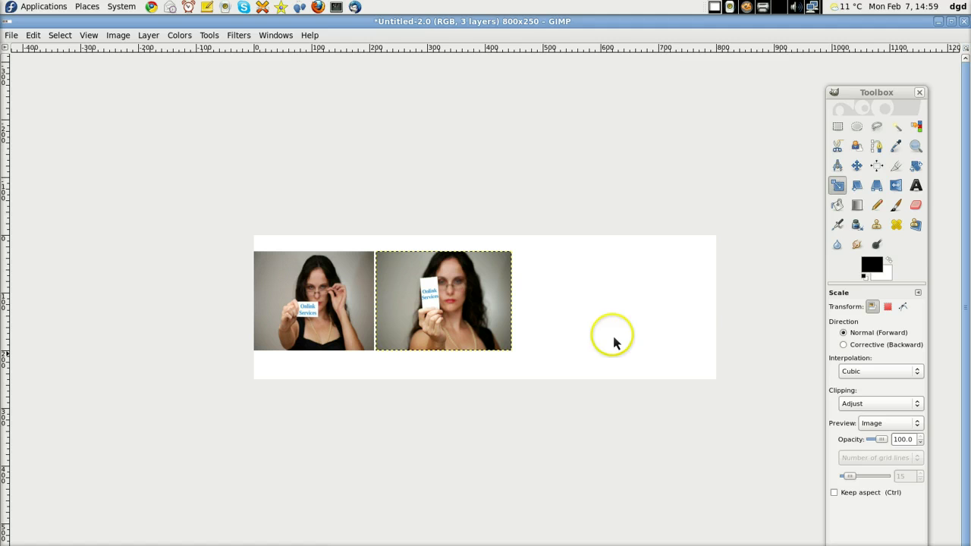
pyautogui.click(13, 38)
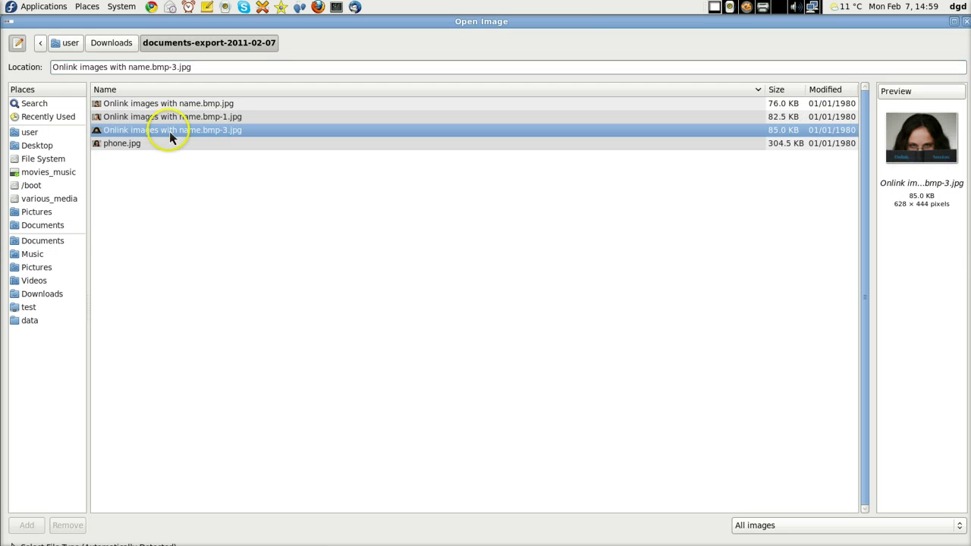
pyautogui.press('Return')
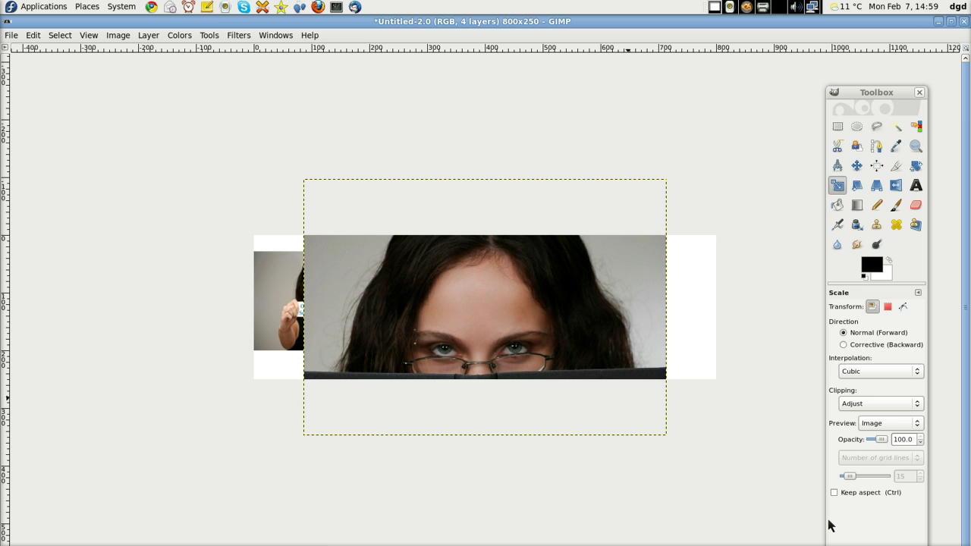
# Step: Scale the new photo layer down to about 283 × 207 pixels and move it directly beside the second photo, top edges aligned
pyautogui.click(672, 451)
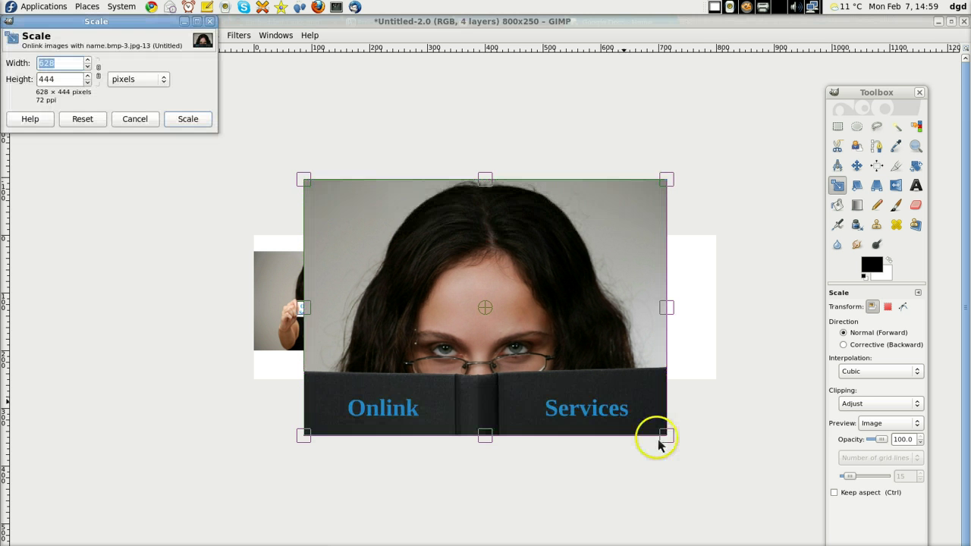
pyautogui.moveTo(668, 441); pyautogui.dragTo(455, 293)
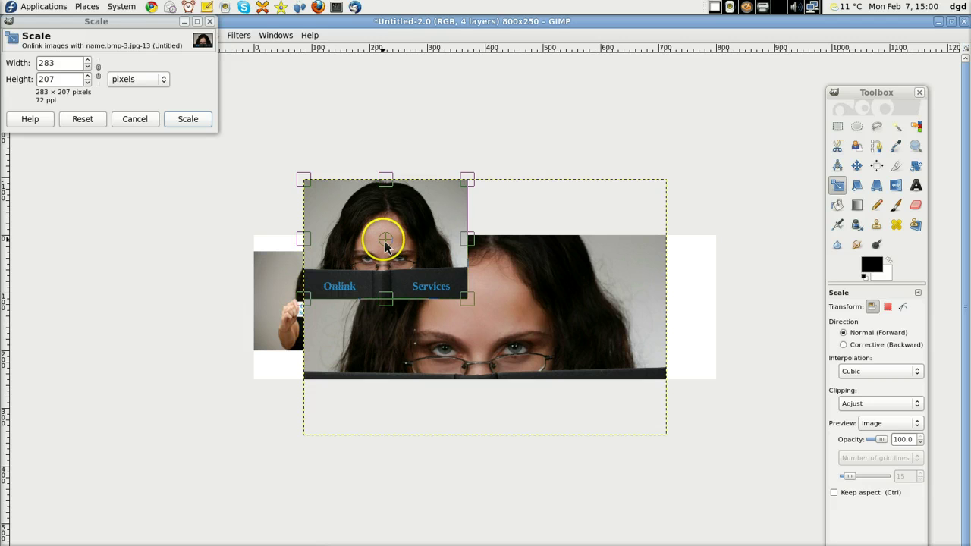
pyautogui.click(206, 120)
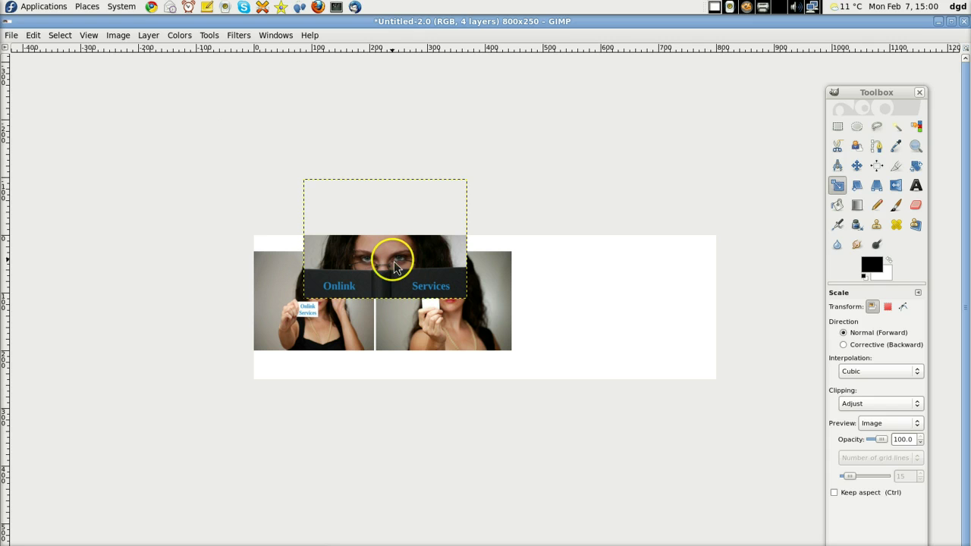
pyautogui.press('m')
pyautogui.moveTo(398, 267); pyautogui.dragTo(600, 336)
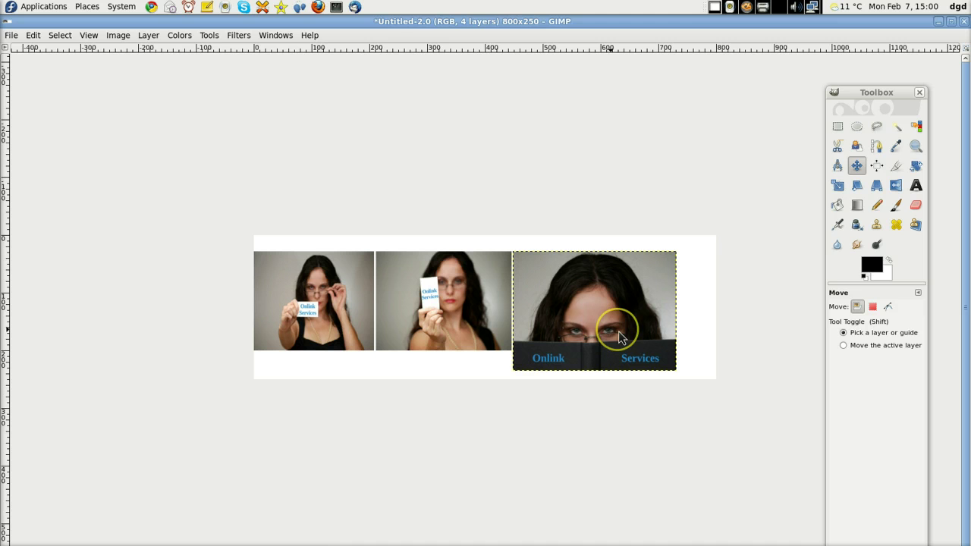
# Step: Scale the third photo to about 208 × 172 pixels so its bottom edge lines up with the other two photos
pyautogui.hotkey('shift', 't')
pyautogui.click(618, 337)
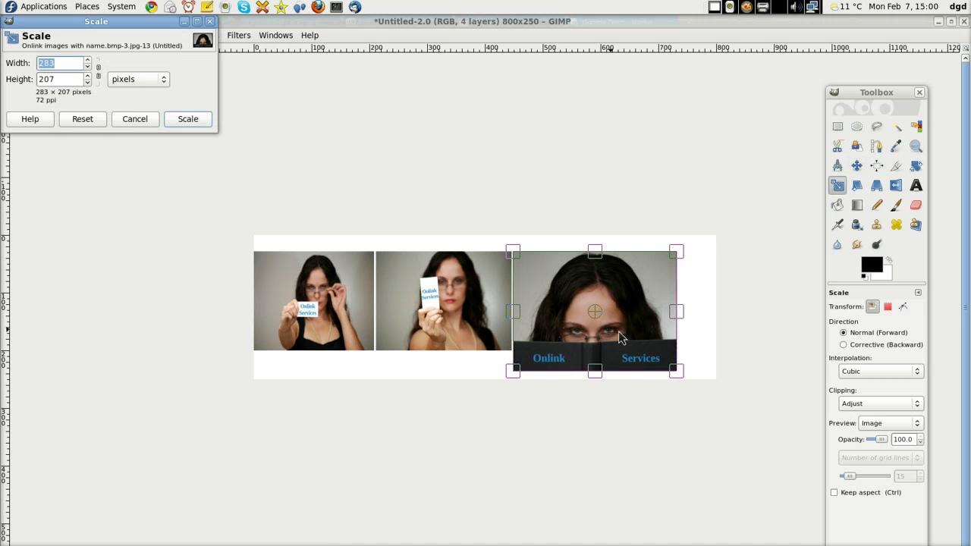
pyautogui.moveTo(658, 361); pyautogui.dragTo(636, 360)
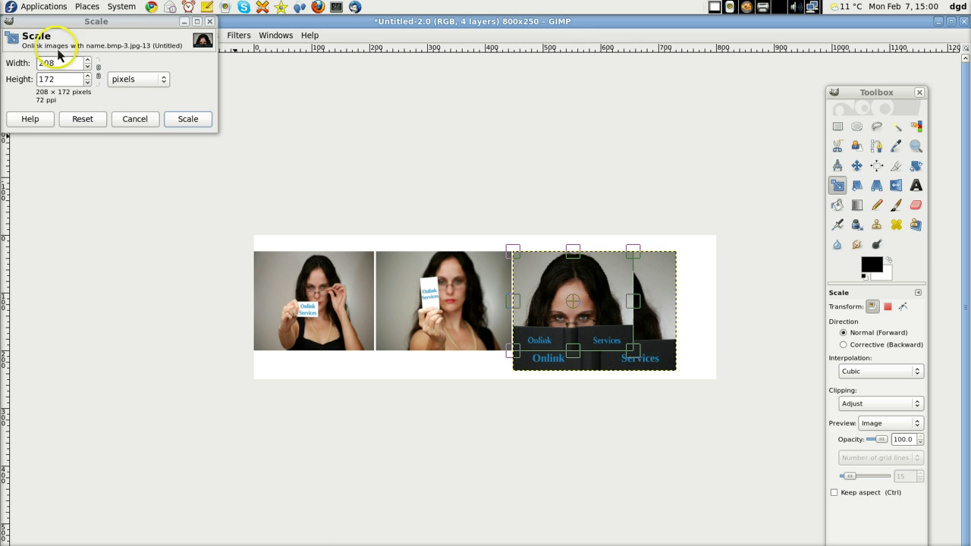
pyautogui.click(191, 122)
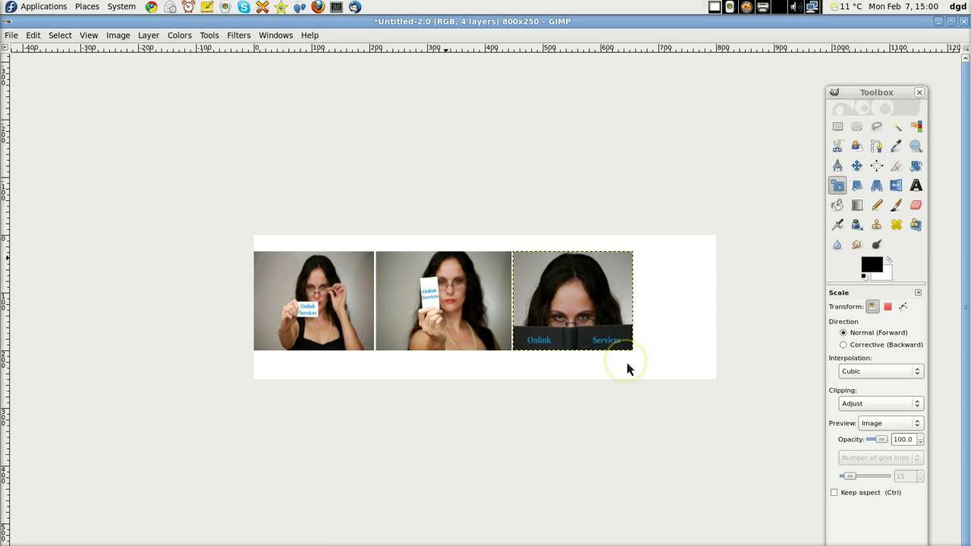
pyautogui.rightClick(598, 321)
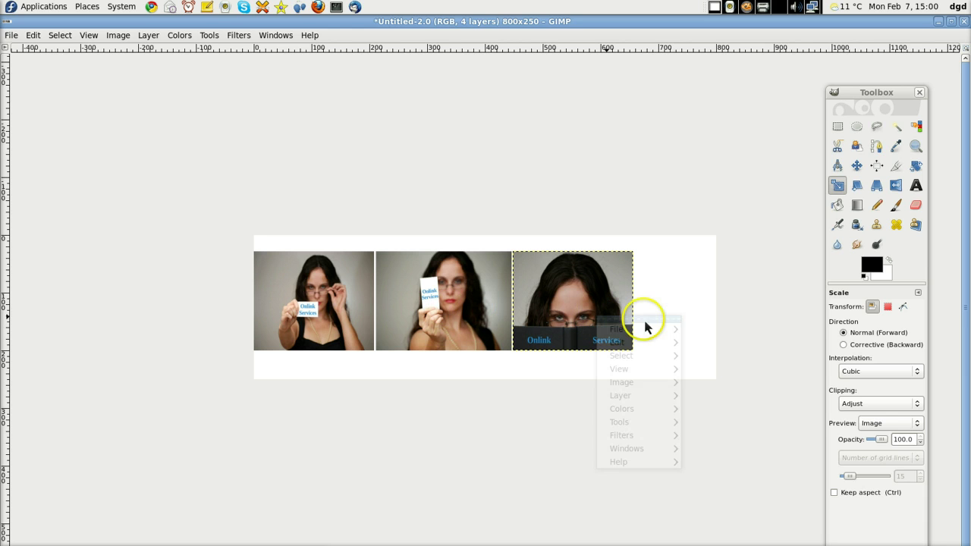
pyautogui.click(751, 313)
pyautogui.click(148, 35)
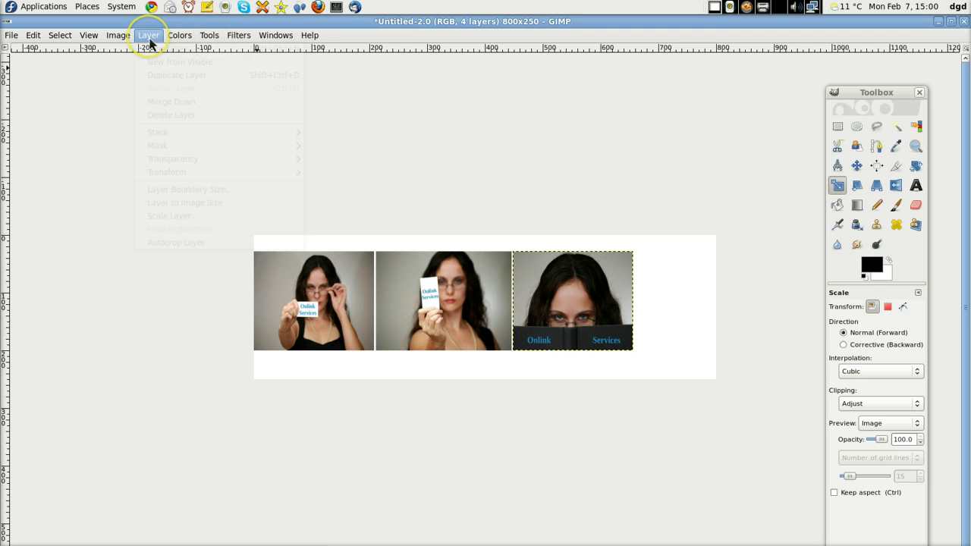
pyautogui.click(89, 35)
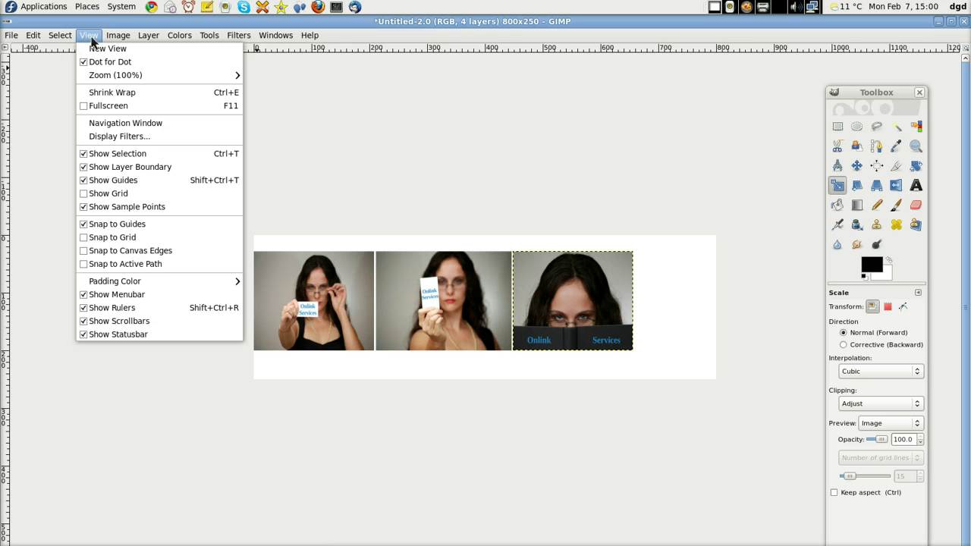
pyautogui.click(277, 38)
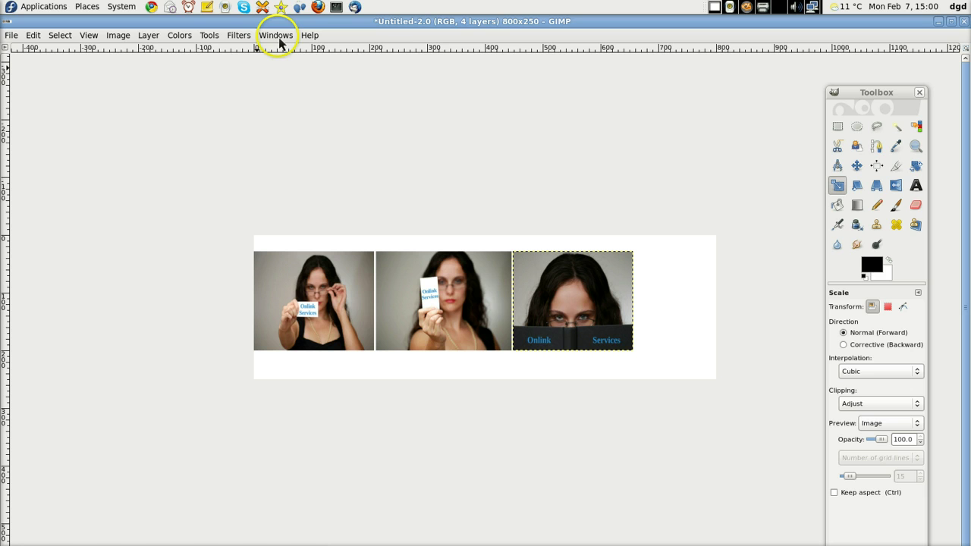
pyautogui.click(239, 38)
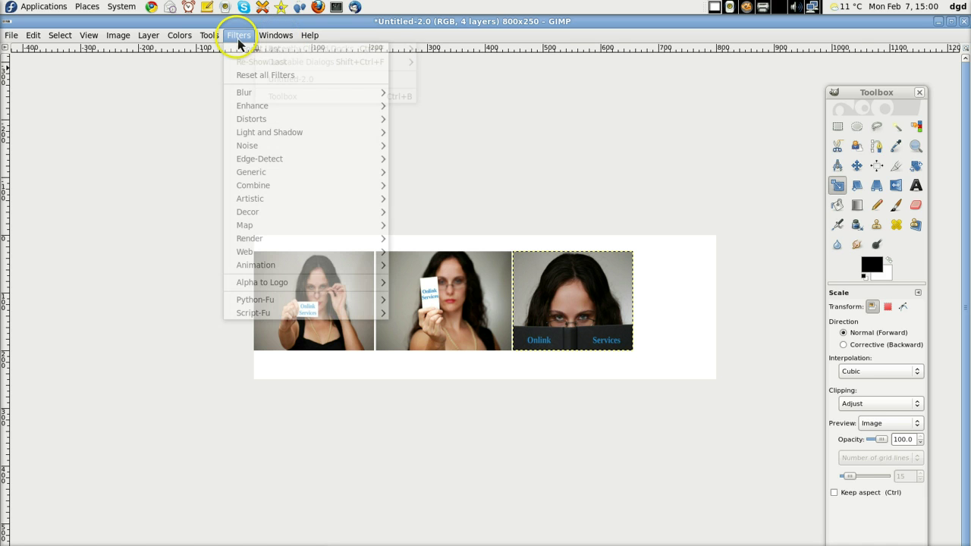
pyautogui.click(210, 36)
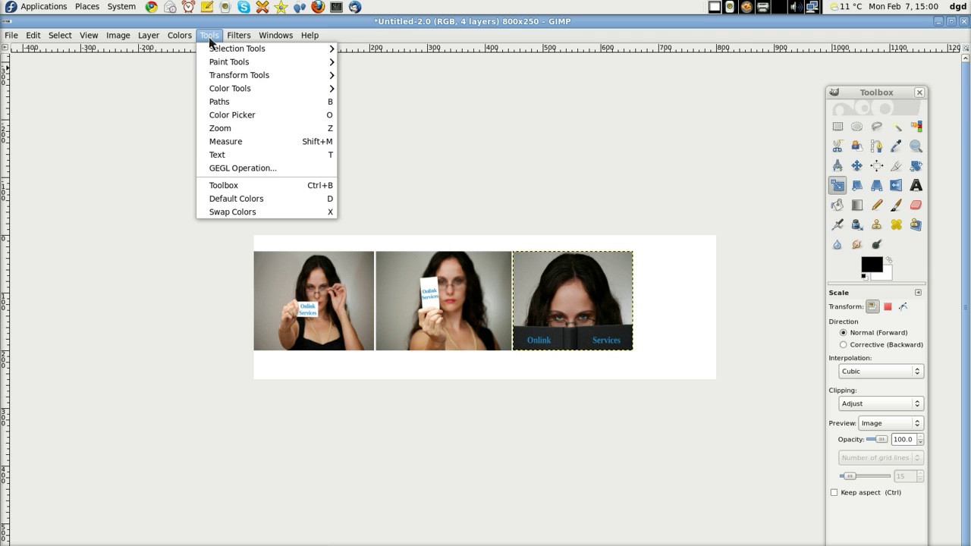
pyautogui.click(186, 37)
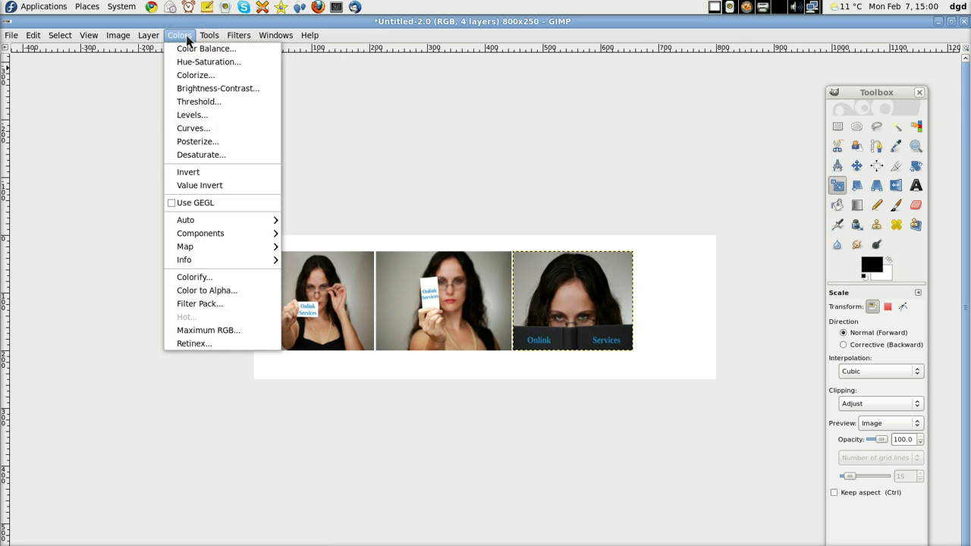
pyautogui.click(146, 36)
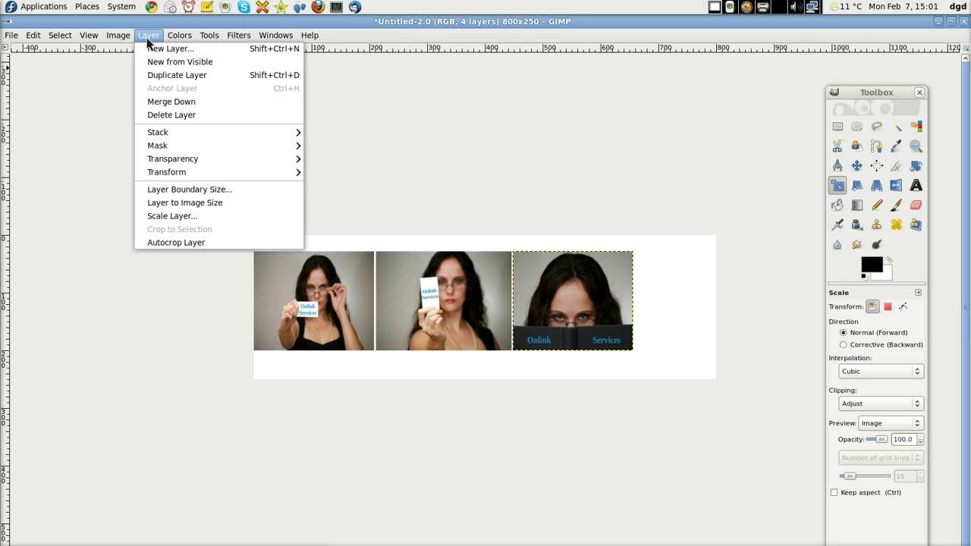
pyautogui.click(117, 36)
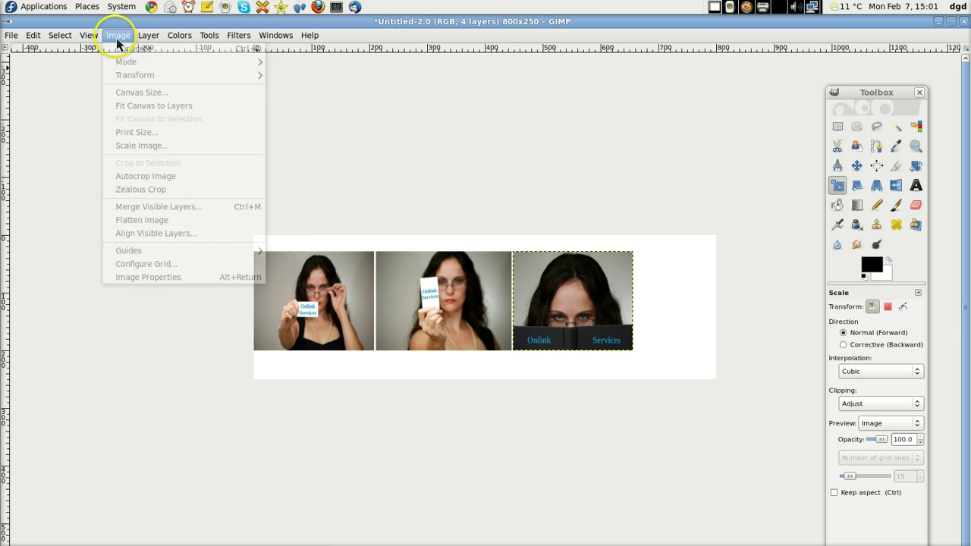
pyautogui.click(88, 36)
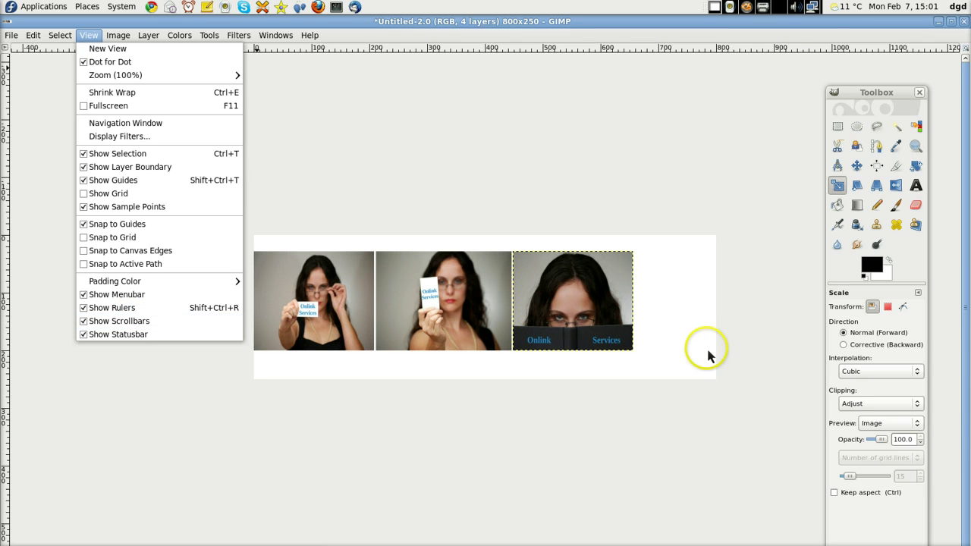
pyautogui.click(89, 35)
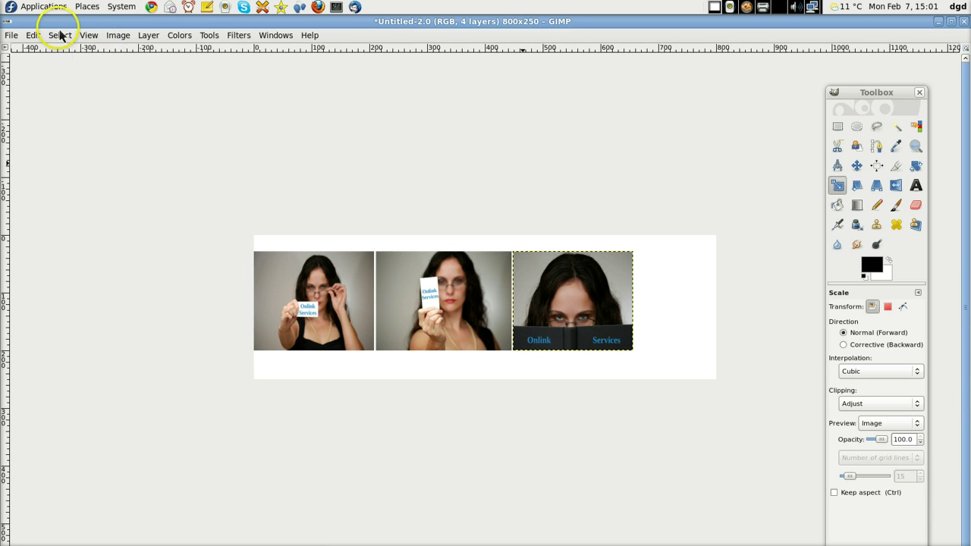
# Step: Open phone.jpg as a new layer in the banner
pyautogui.click(11, 35)
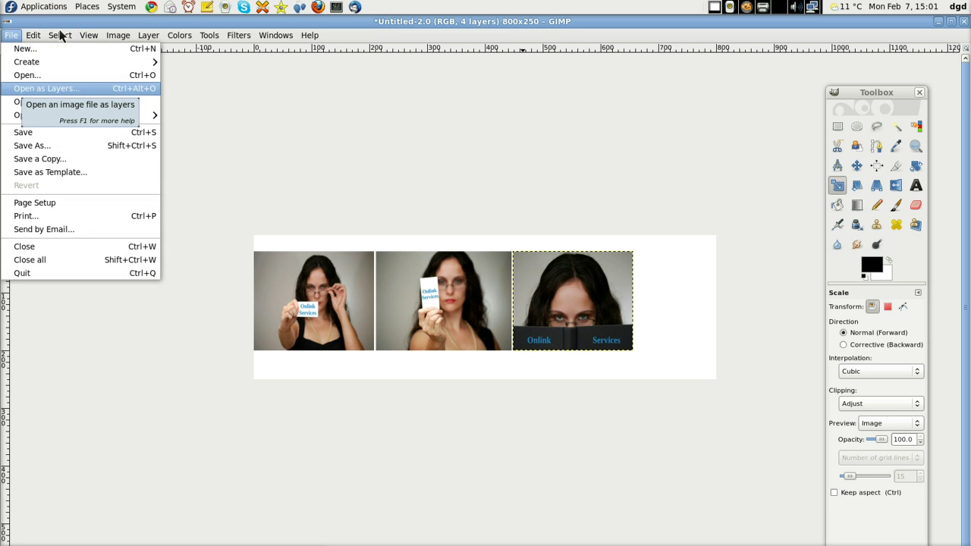
pyautogui.click(52, 90)
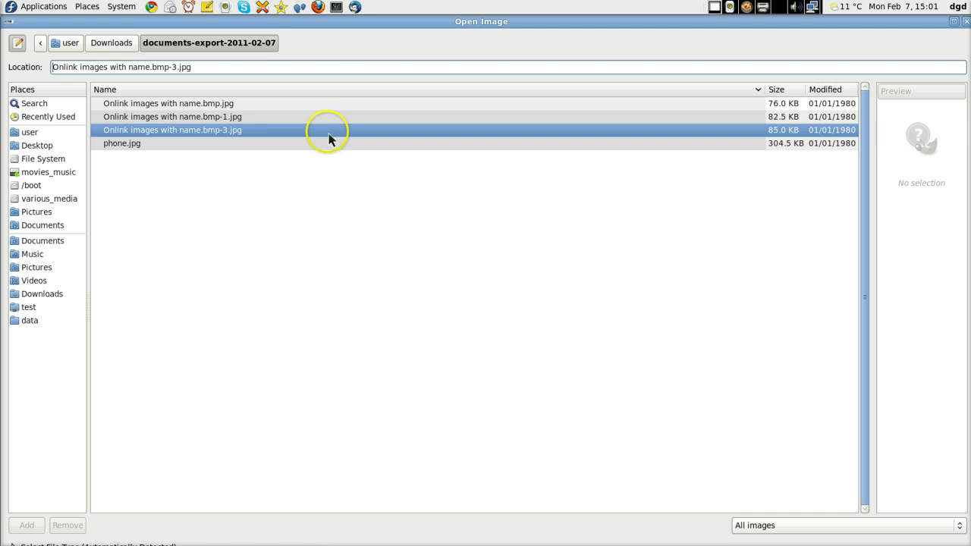
pyautogui.click(120, 145)
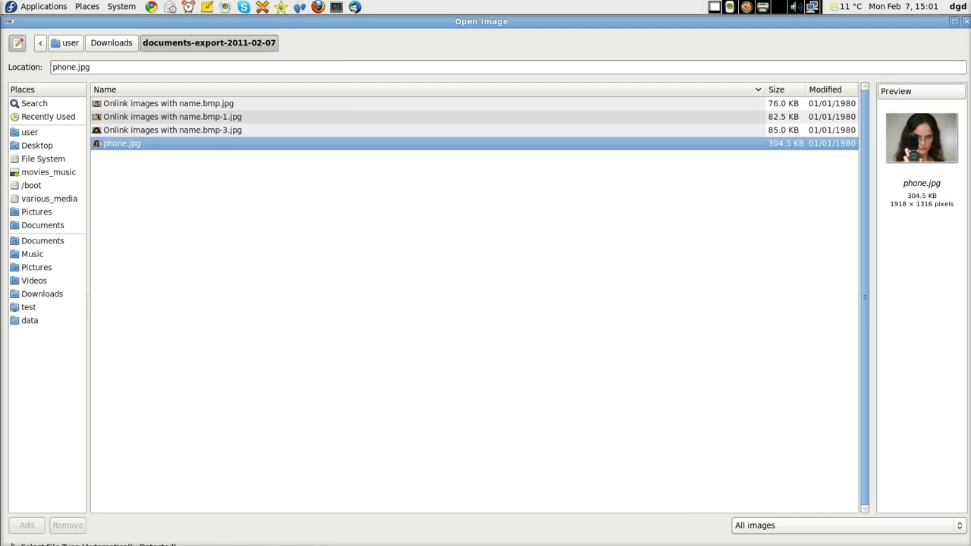
pyautogui.press('Return')
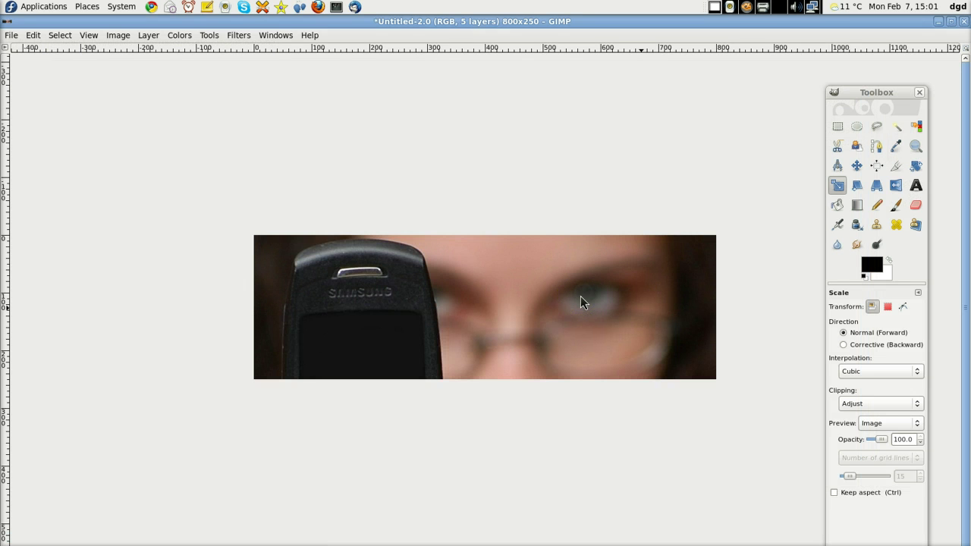
# Step: Start scaling the phone photo layer and set its width to 300 pixels
pyautogui.click(581, 301)
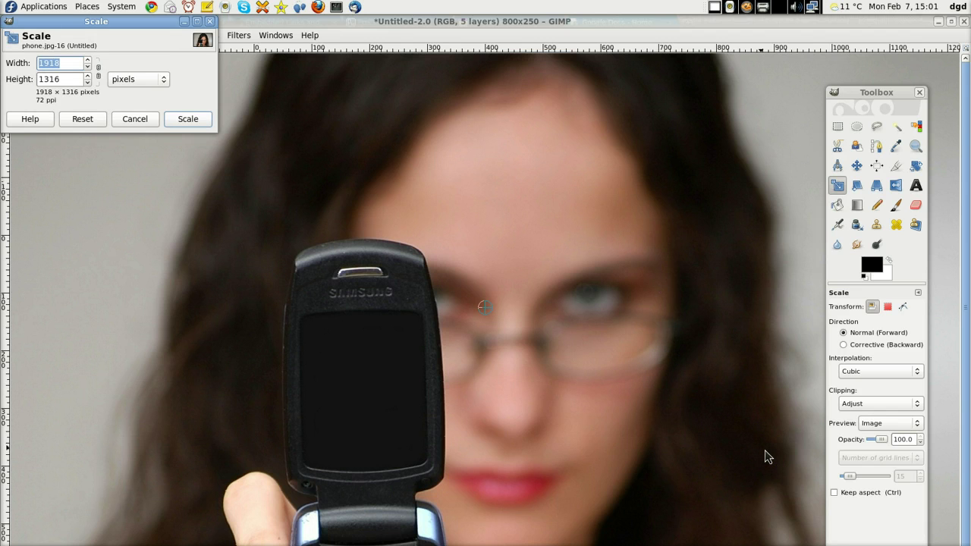
pyautogui.click(930, 385)
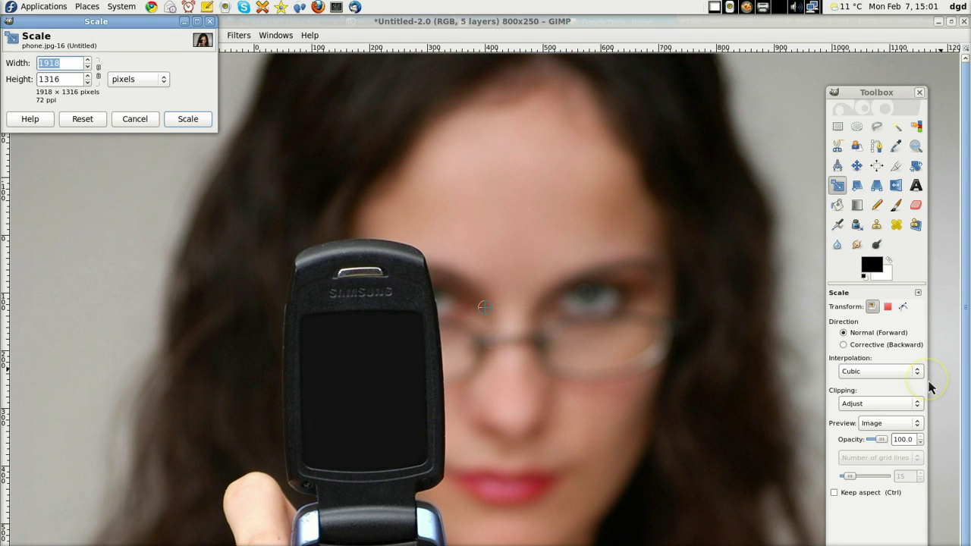
pyautogui.click(931, 389)
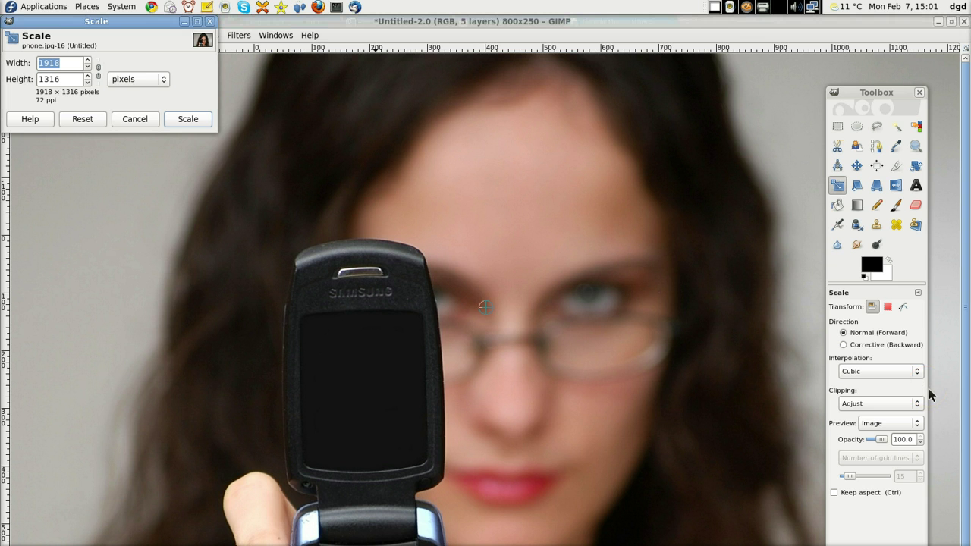
pyautogui.press('Up')
pyautogui.press('Up')
pyautogui.press('Up')
pyautogui.press('Up')
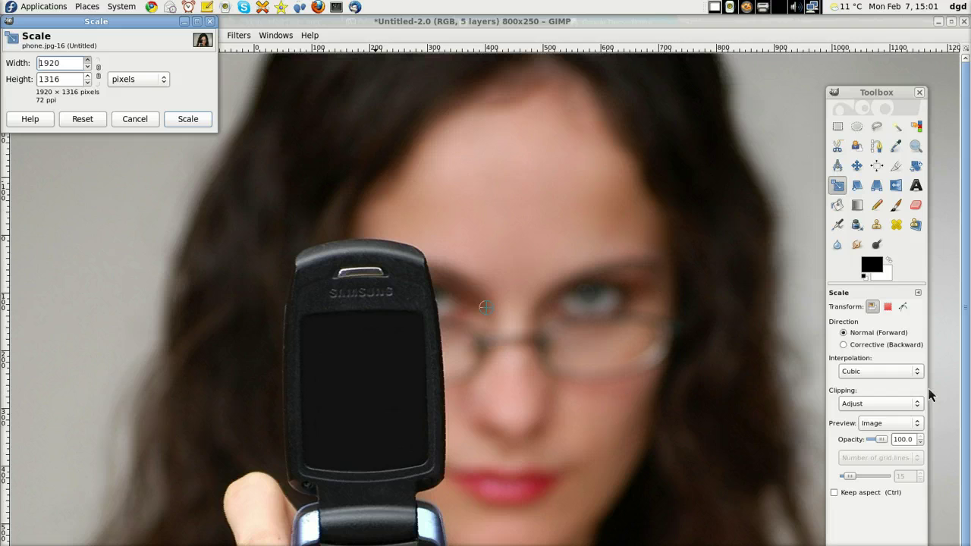
pyautogui.doubleClick(66, 66)
pyautogui.write('3')
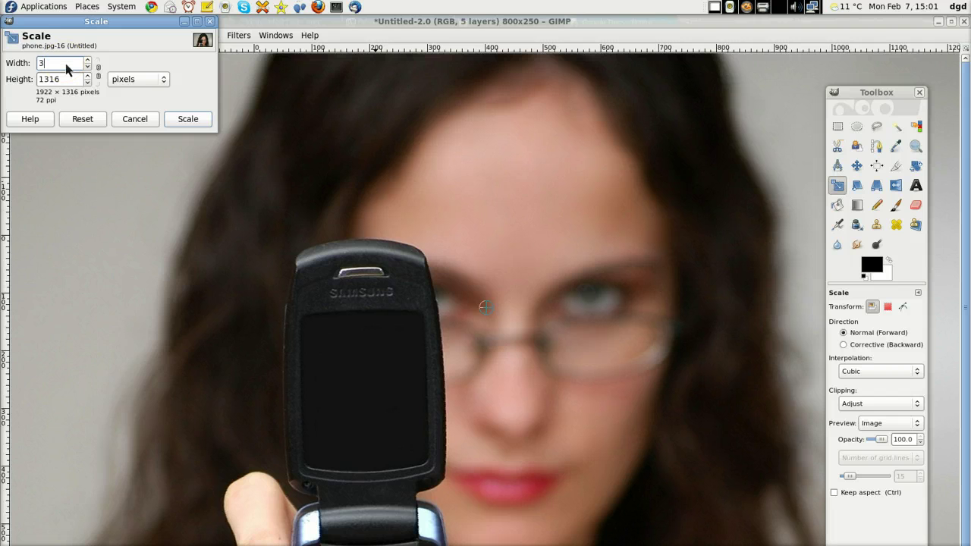
pyautogui.write('00')
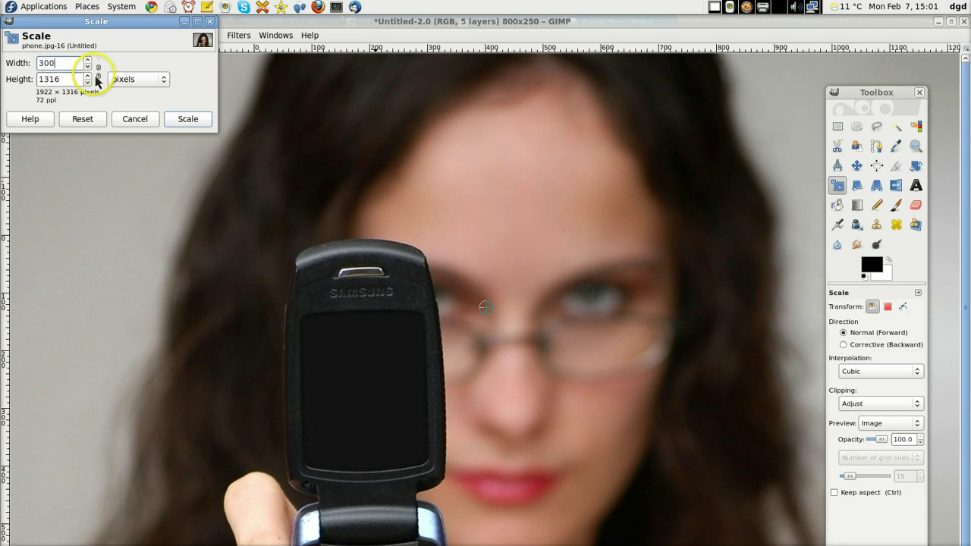
# Step: Set the phone photo's scale height to 200 pixels with the aspect ratio unlocked, and lock the ratio again
pyautogui.click(98, 79)
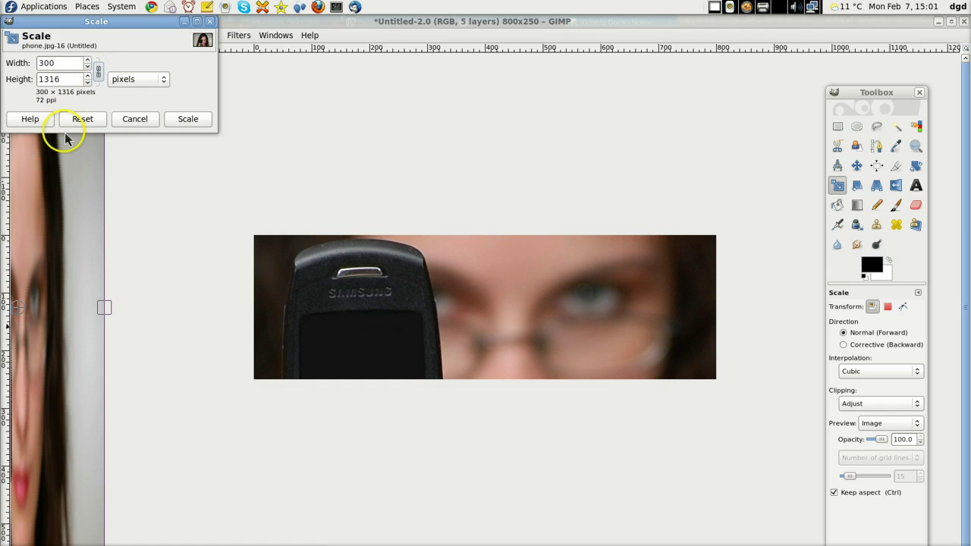
pyautogui.press('Tab')
pyautogui.press('space')
pyautogui.press('Tab')
pyautogui.write('200')
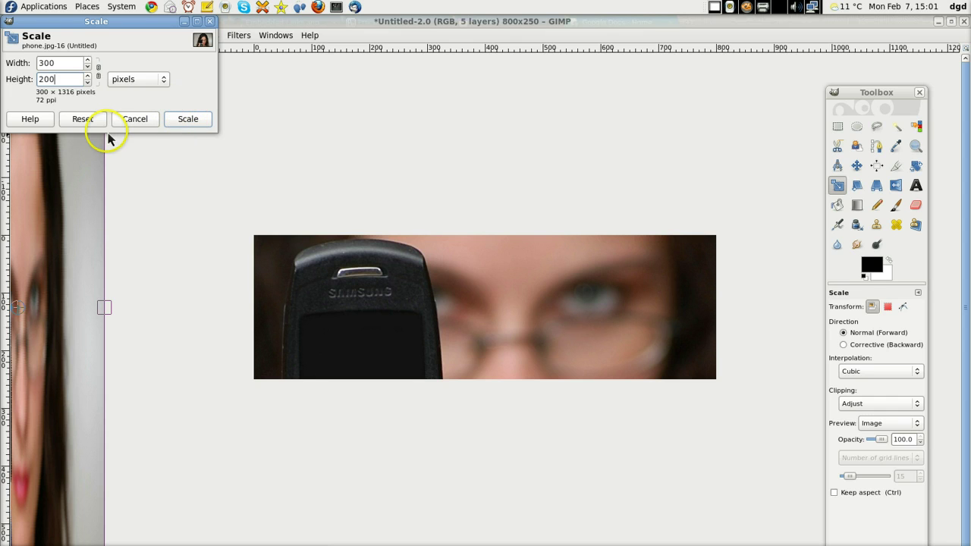
pyautogui.press('Tab')
pyautogui.press('space')
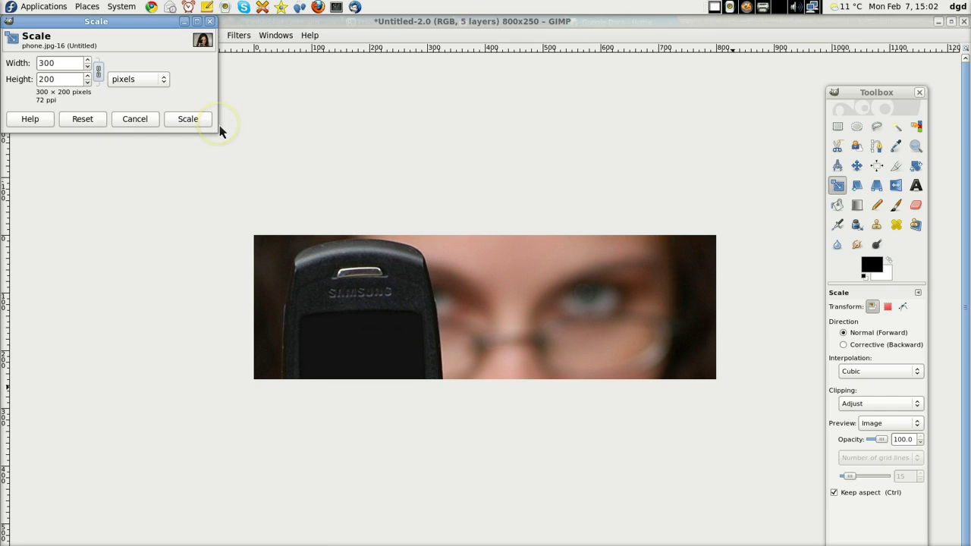
# Step: Cancel scaling the phone photo layer and undo its import into the banner
pyautogui.moveTo(717, 378); pyautogui.dragTo(658, 342)
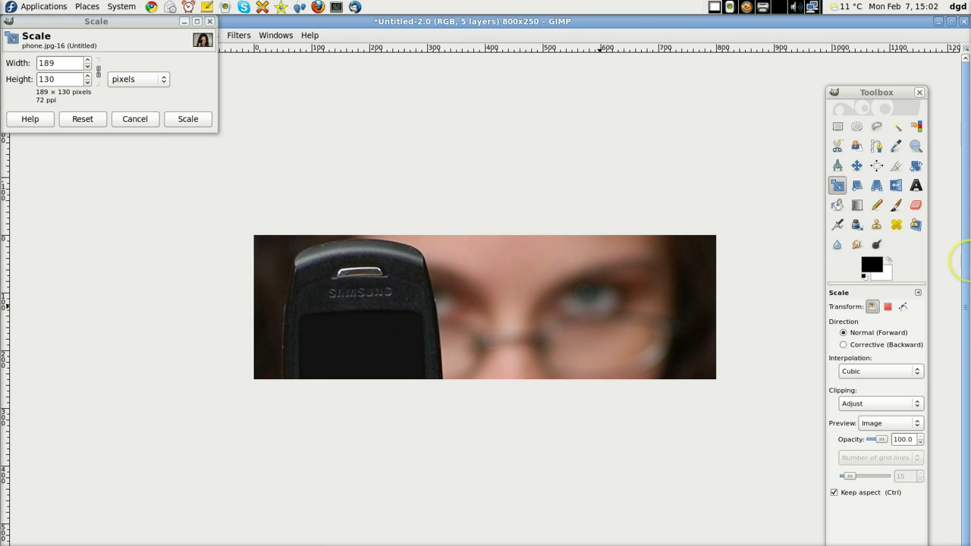
pyautogui.click(152, 125)
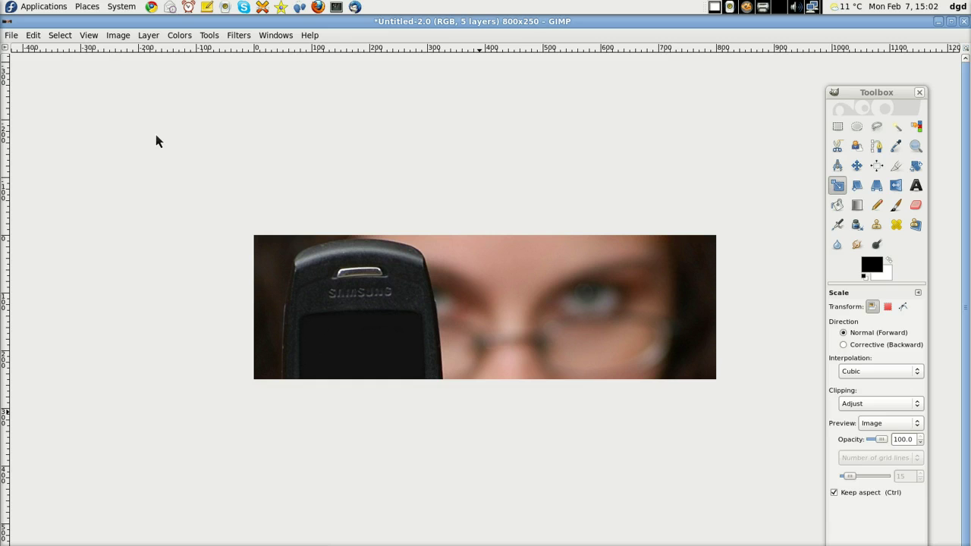
pyautogui.hotkey('ctrl', 'z')
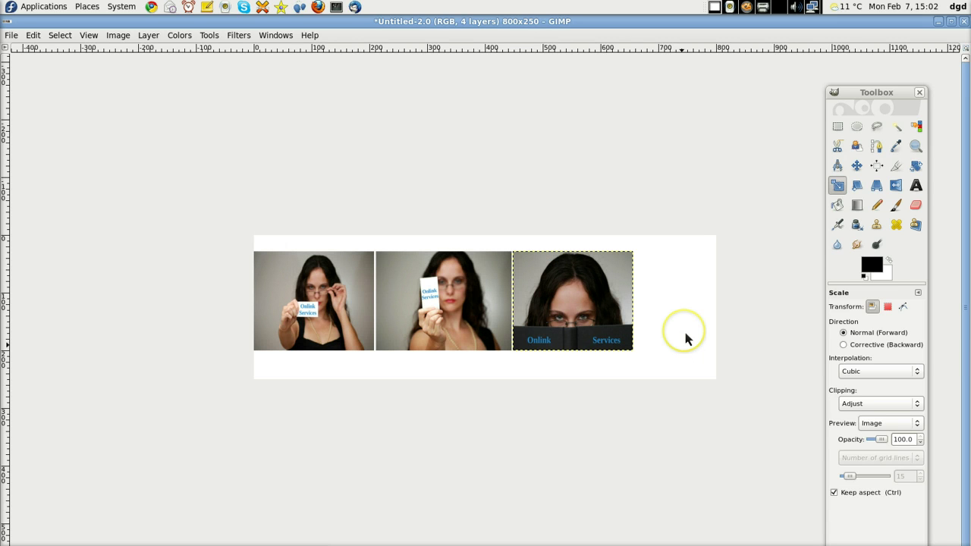
# Step: Create a new blank image of 800 × 250 pixels
pyautogui.click(12, 38)
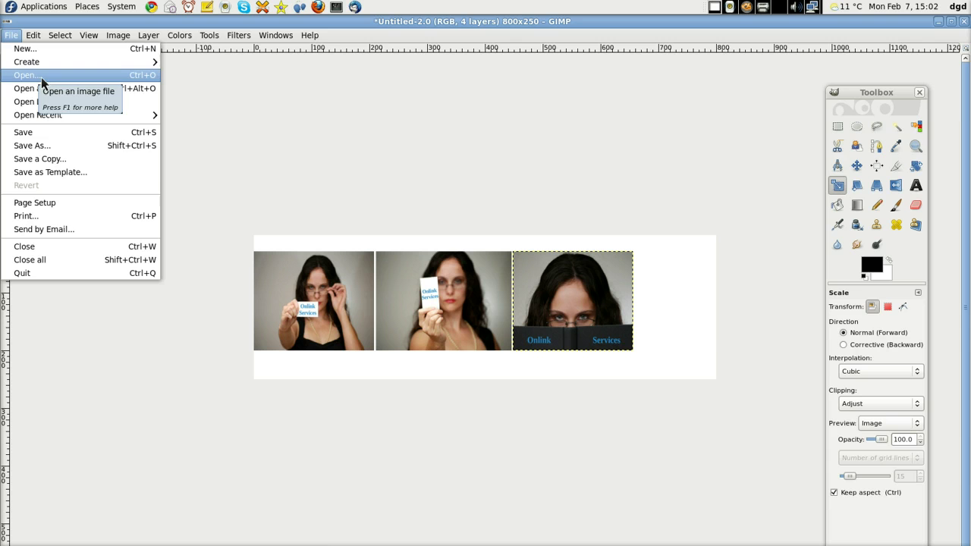
pyautogui.click(293, 104)
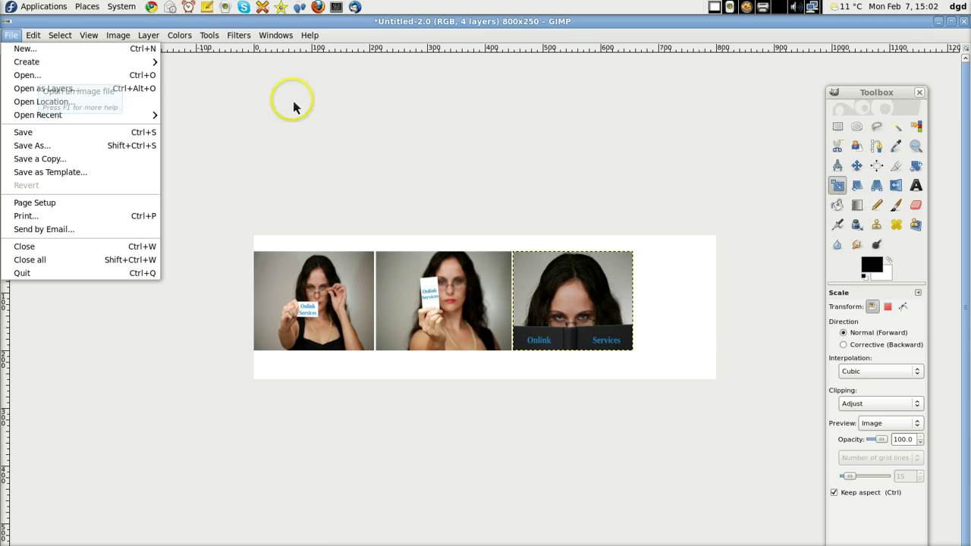
pyautogui.click(16, 37)
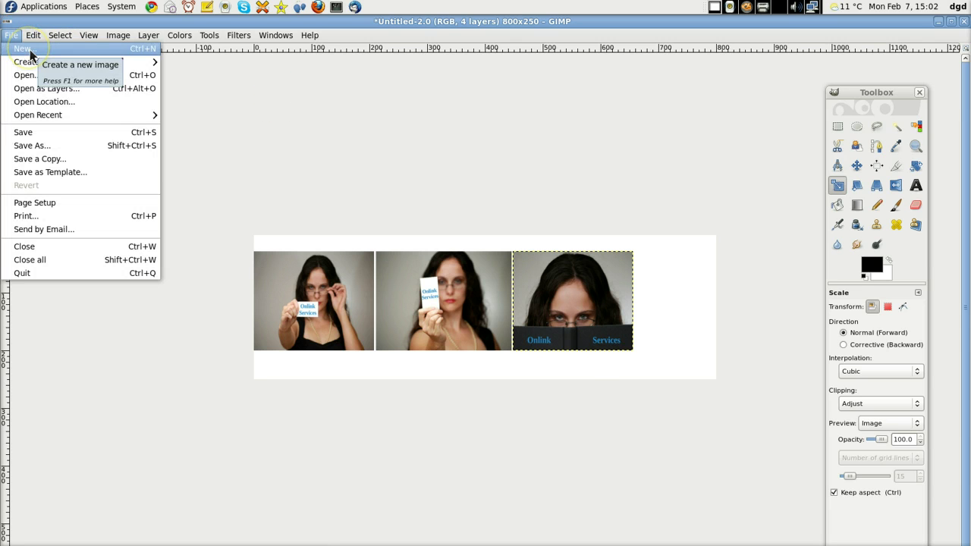
pyautogui.click(29, 52)
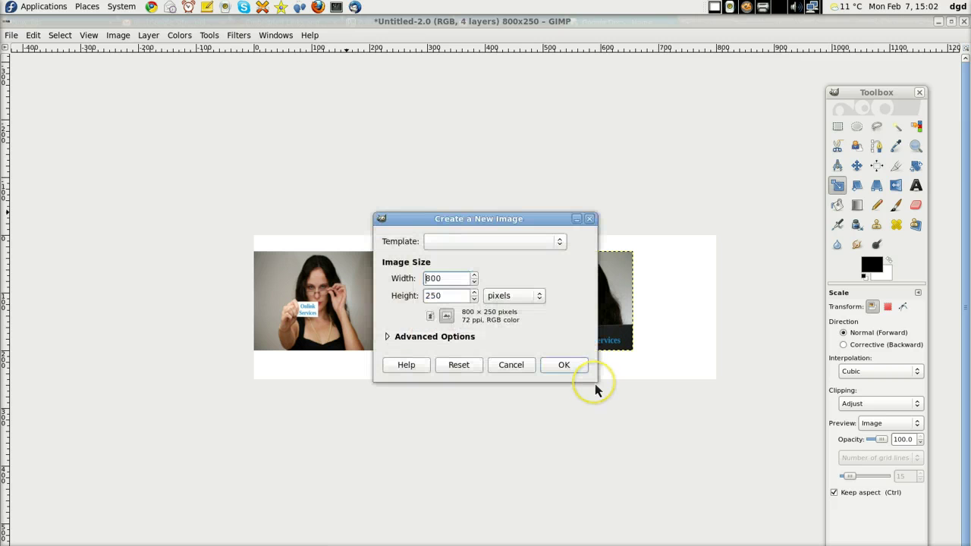
pyautogui.click(375, 289)
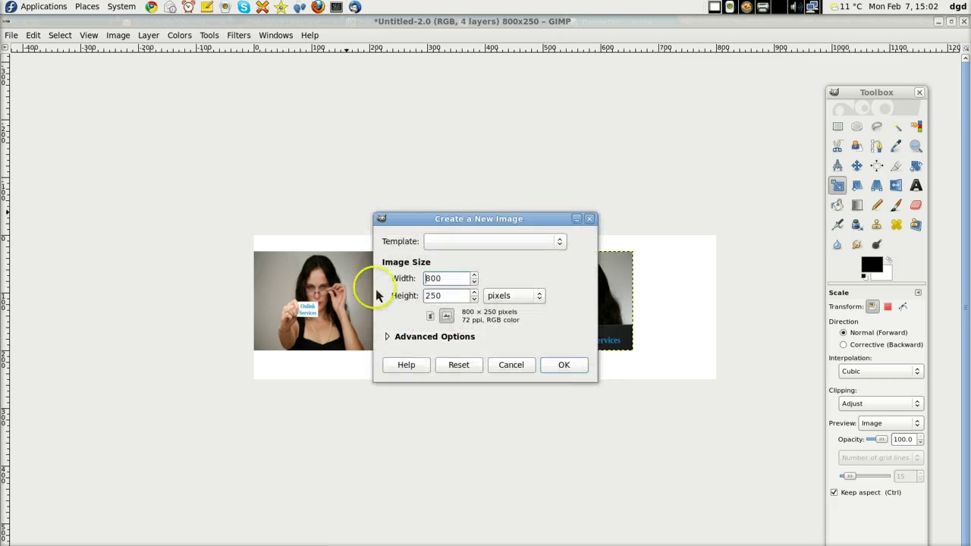
pyautogui.click(419, 218)
pyautogui.press('Return')
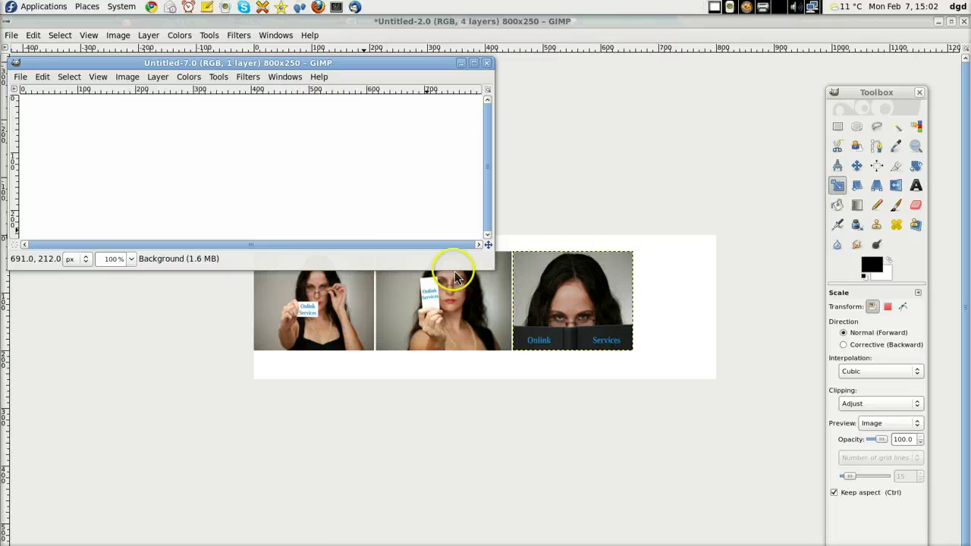
# Step: Open phone.jpg as a separate image from the documents-export-2011-02-07 folder
pyautogui.click(21, 76)
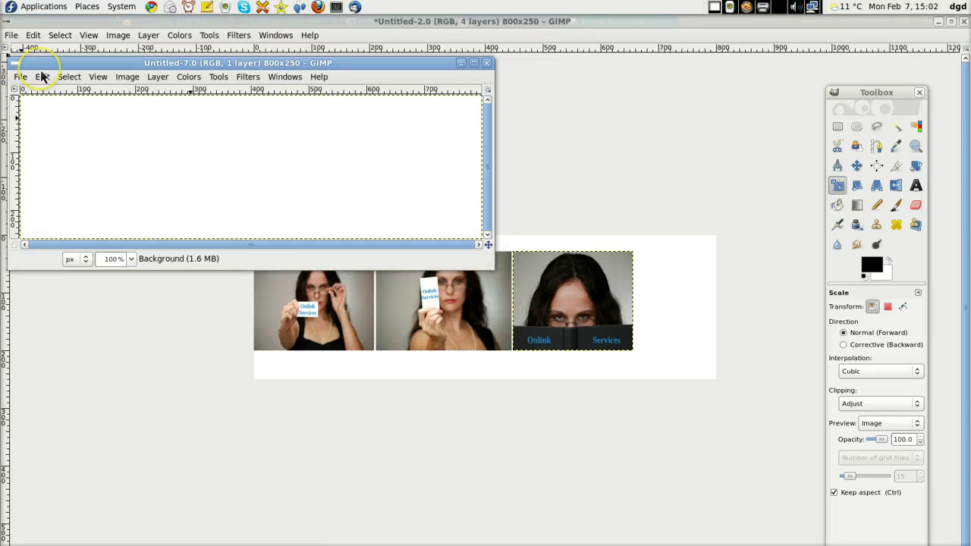
pyautogui.press('Down')
pyautogui.press('Down')
pyautogui.press('Down')
pyautogui.press('Down')
pyautogui.press('Down')
pyautogui.press('Down')
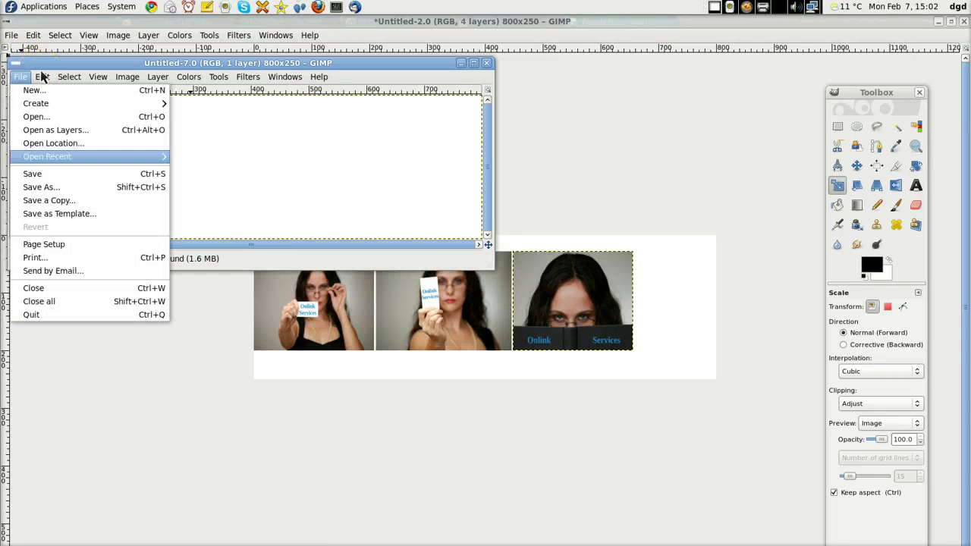
pyautogui.press('Up')
pyautogui.press('Up')
pyautogui.press('Up')
pyautogui.press('Return')
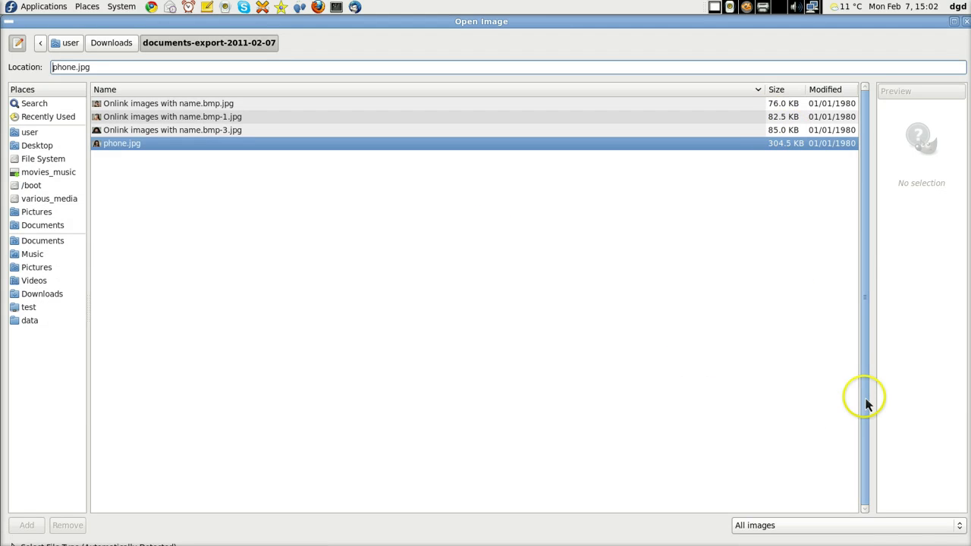
pyautogui.press('Return')
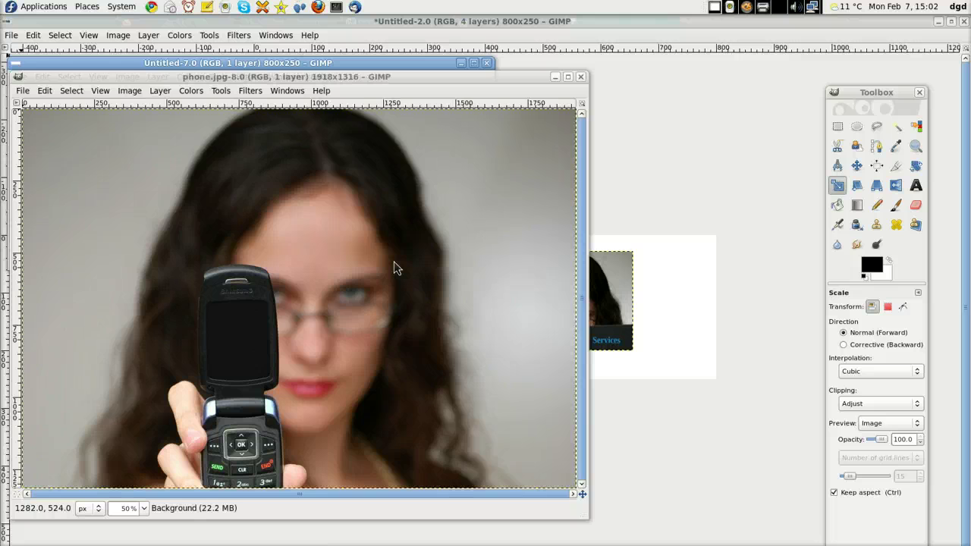
# Step: Scale the phone photo in its own image down to about 402 × 276 pixels with its proportions kept
pyautogui.click(395, 267)
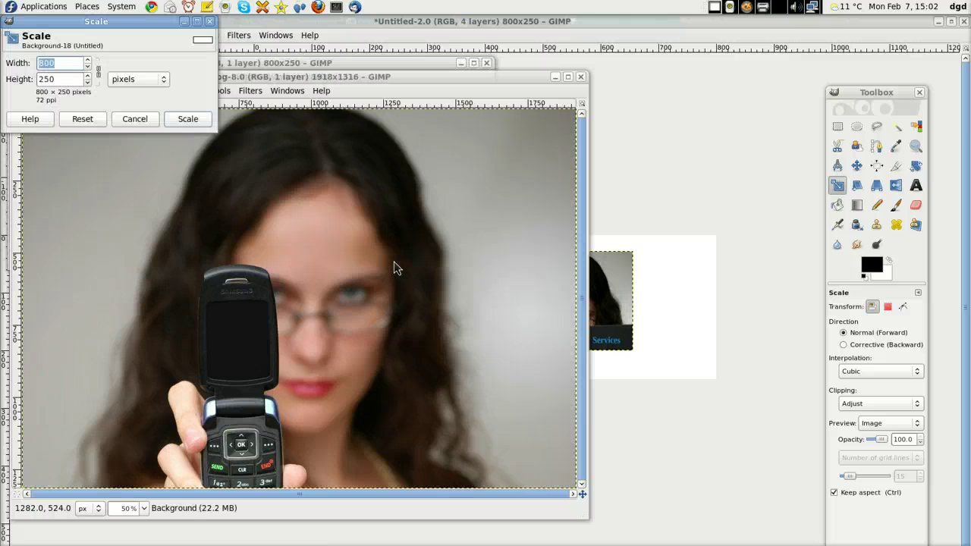
pyautogui.click(575, 487)
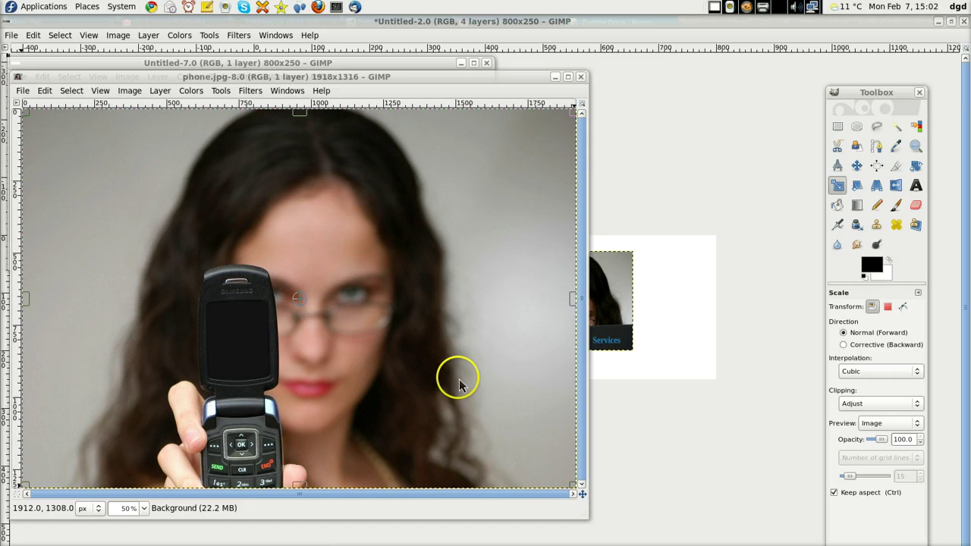
pyautogui.moveTo(459, 385); pyautogui.dragTo(210, 165)
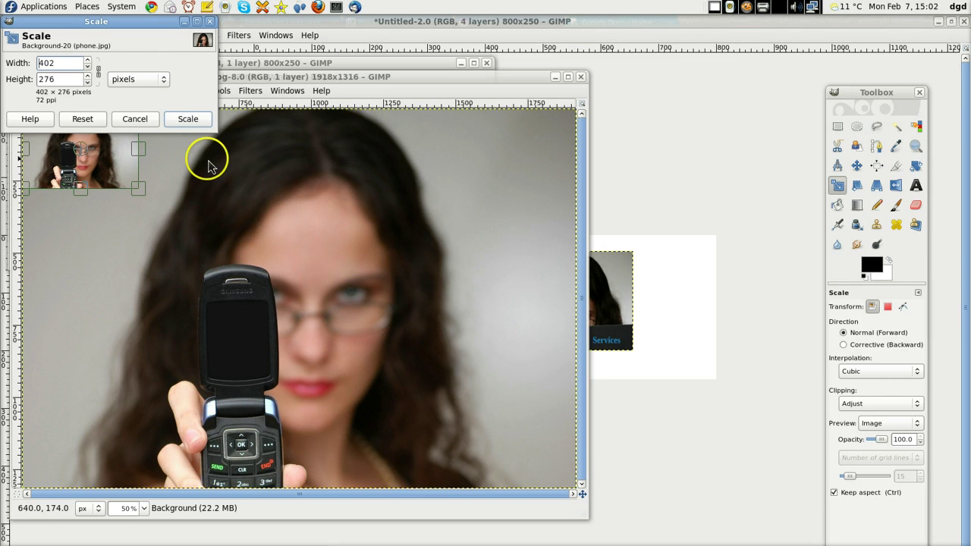
pyautogui.click(189, 119)
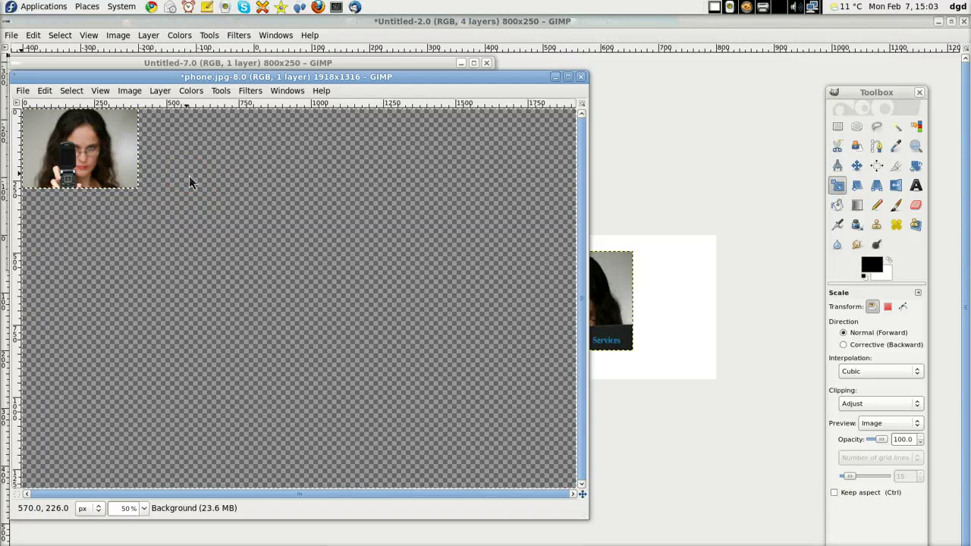
# Step: Copy the scaled phone photo and return to the banner image without scaling its third photo
pyautogui.click(458, 294)
pyautogui.hotkey('ctrl', 'c')
pyautogui.click(674, 316)
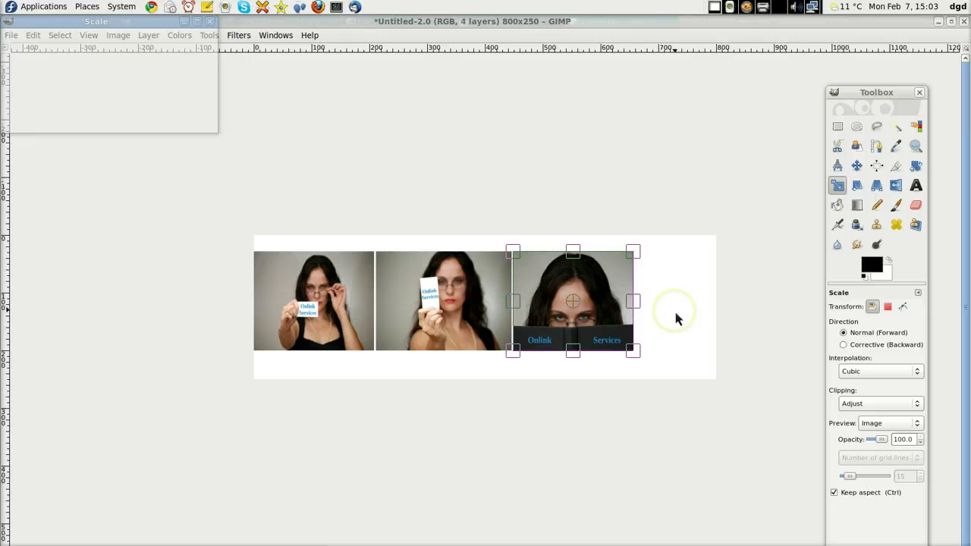
pyautogui.press('Escape')
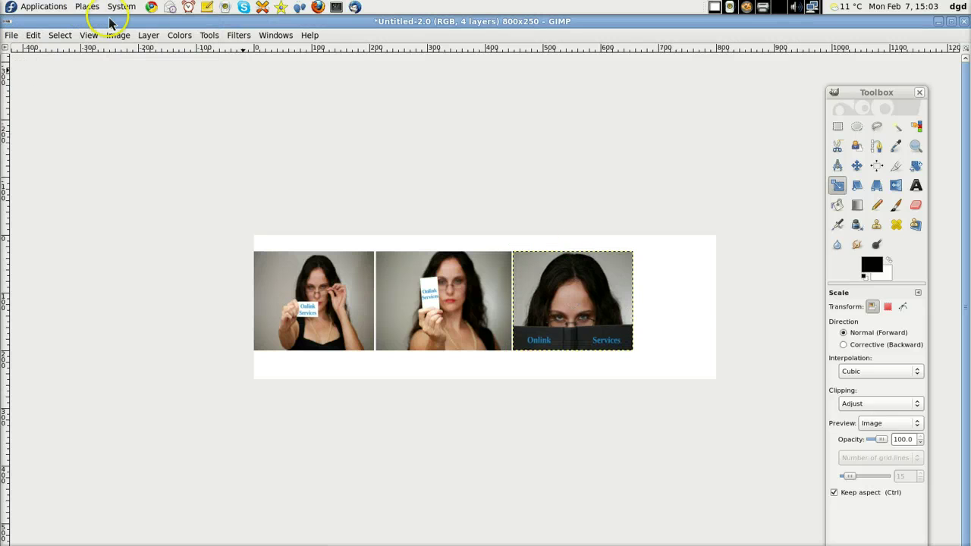
# Step: Try pasting the copied phone photo into the banner and moving it toward the blank area beside the third photo, and undo the paste
pyautogui.click(829, 227)
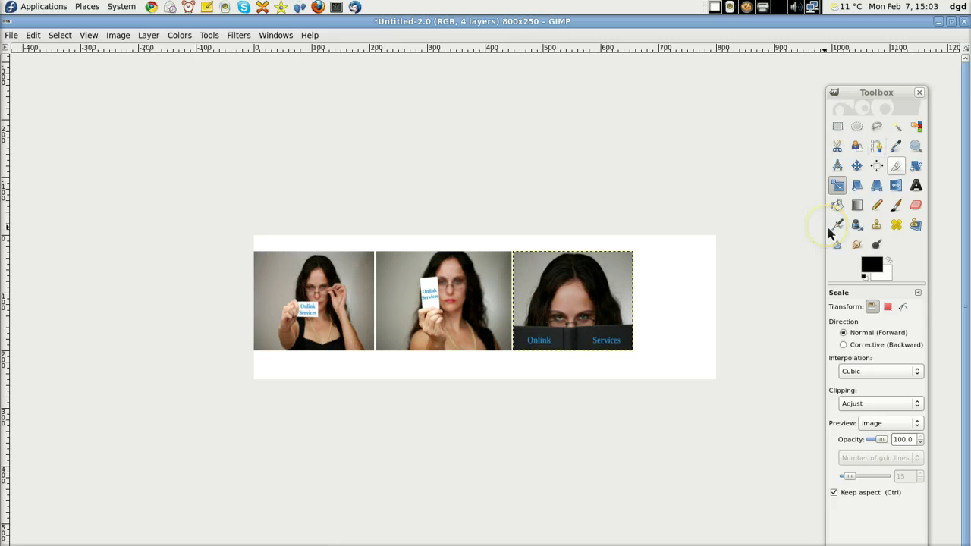
pyautogui.click(857, 165)
pyautogui.click(665, 302)
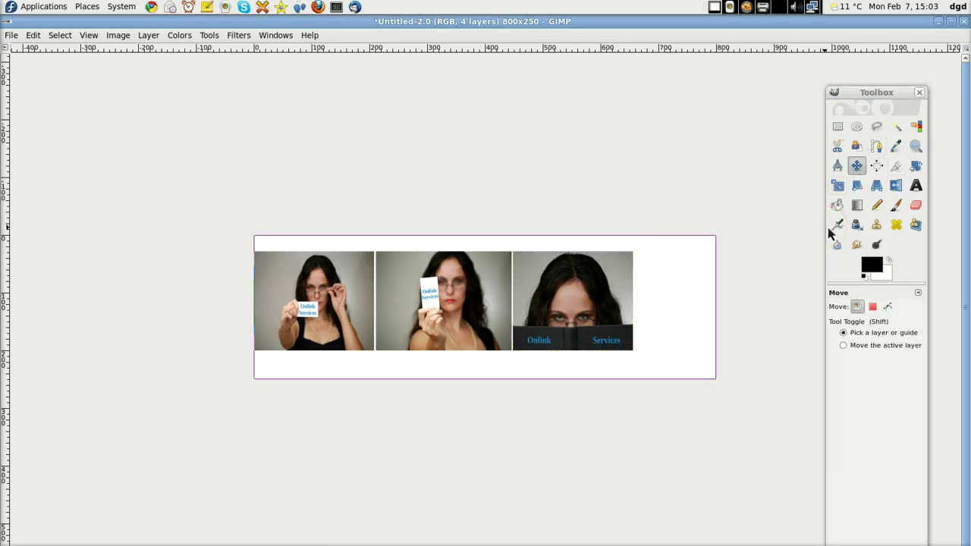
pyautogui.hotkey('ctrl', 'm')
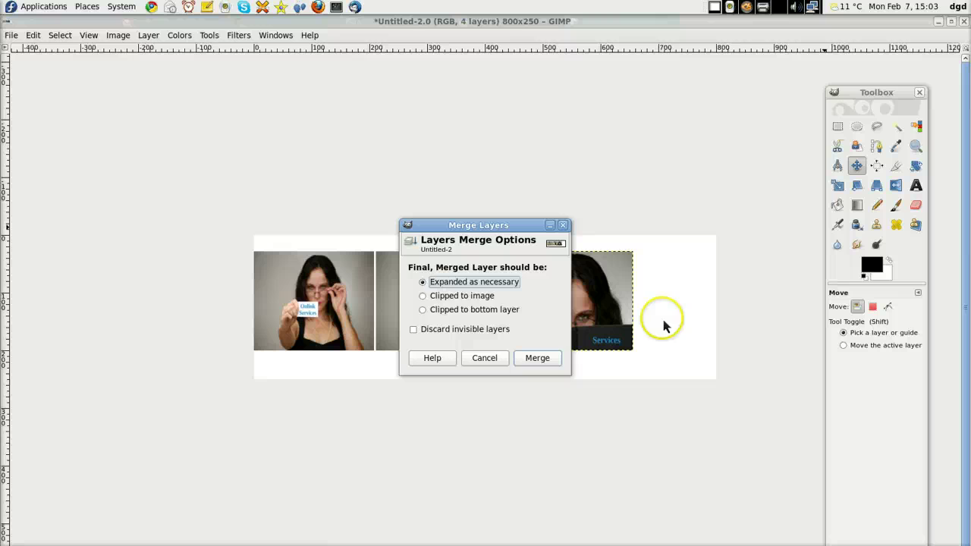
pyautogui.click(566, 366)
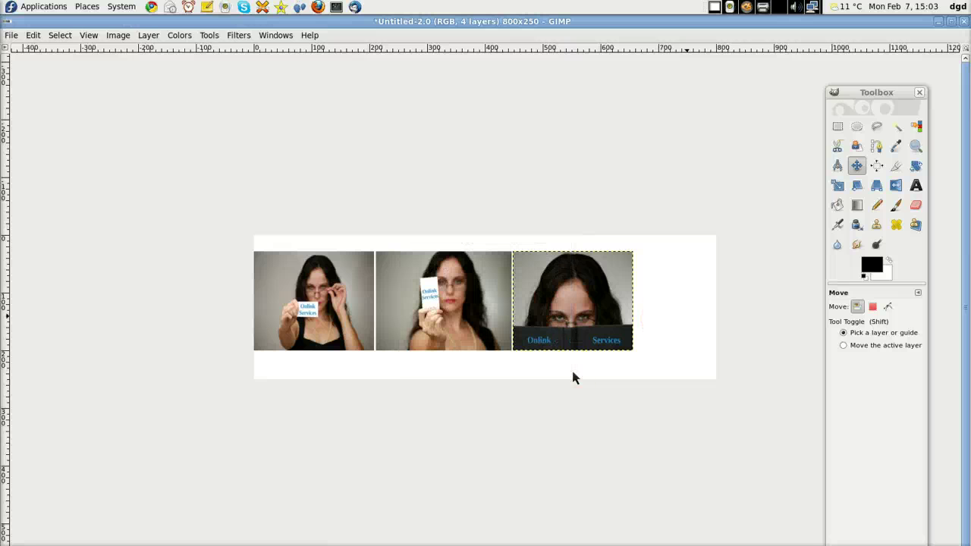
pyautogui.click(831, 179)
pyautogui.hotkey('ctrl', 'a')
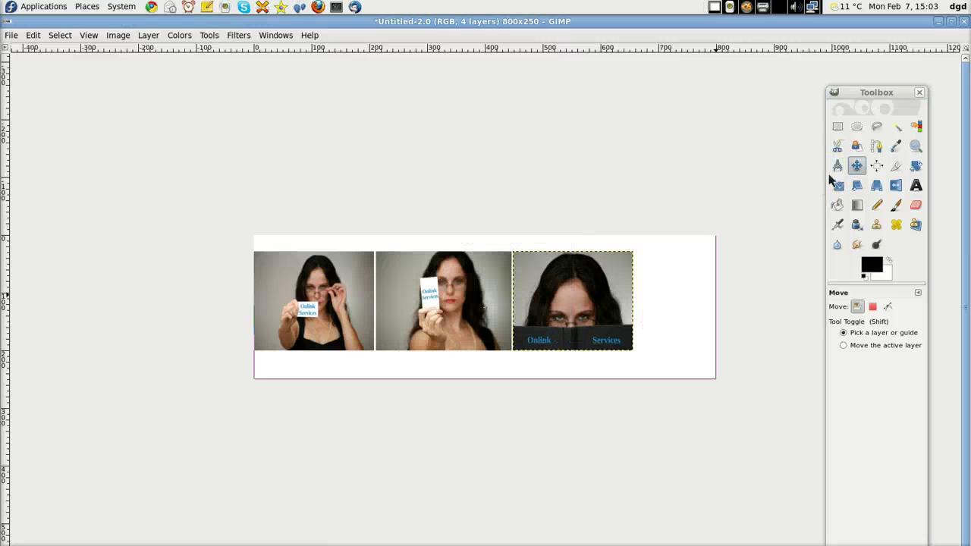
pyautogui.hotkey('ctrl', 'shift', 'a')
pyautogui.hotkey('ctrl', 'v')
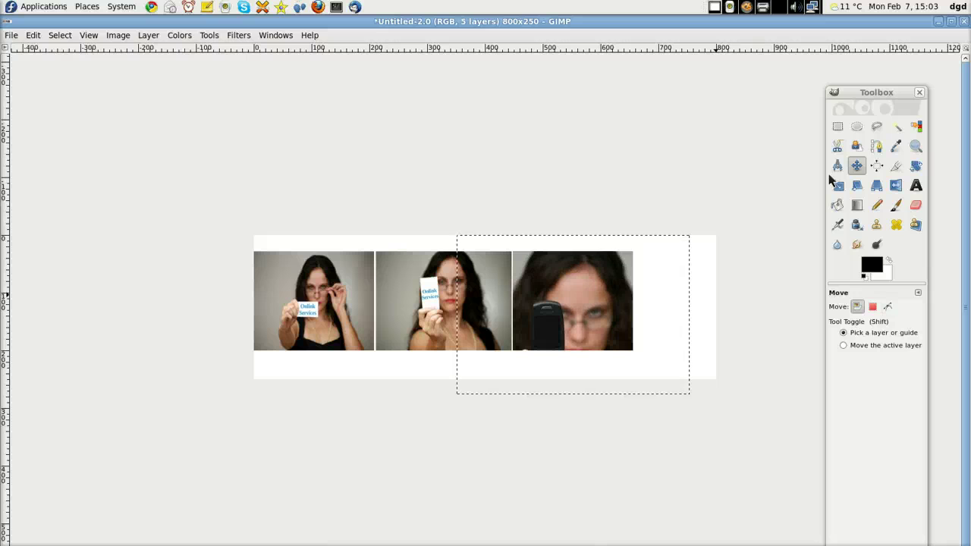
pyautogui.moveTo(583, 288); pyautogui.dragTo(687, 305)
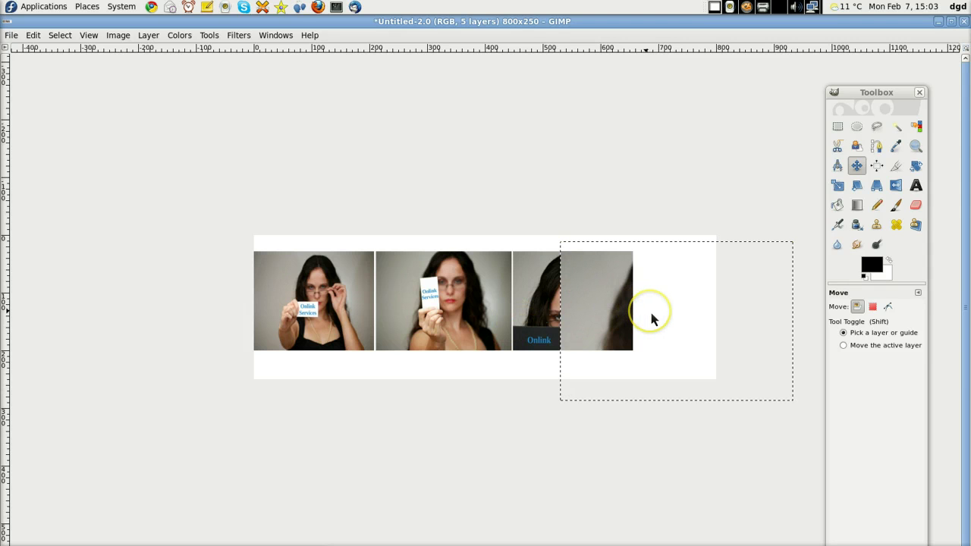
pyautogui.press('ctrl')
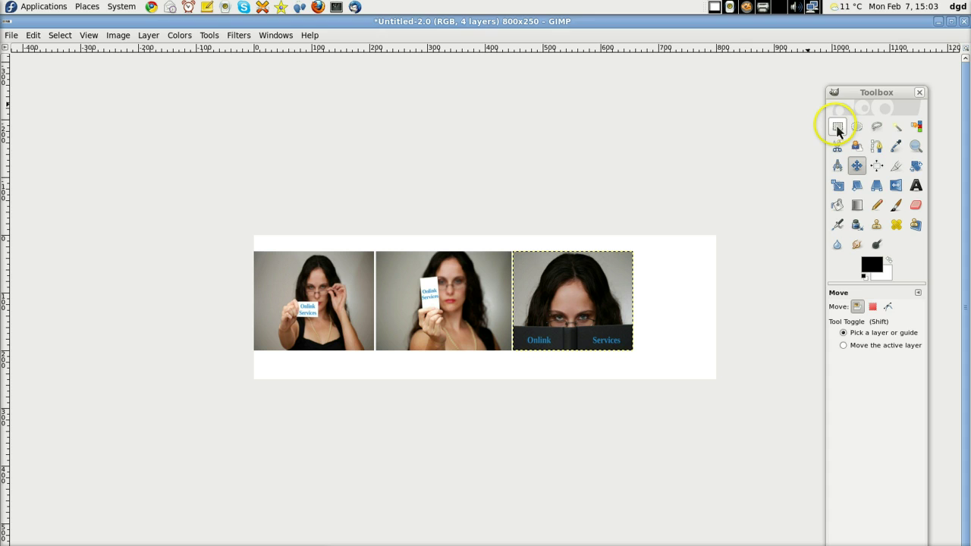
# Step: Try a rectangular selection of about 182 × 172 pixels over the blank area beside the third photo, and clear the selection
pyautogui.click(837, 127)
pyautogui.moveTo(641, 256); pyautogui.dragTo(745, 355)
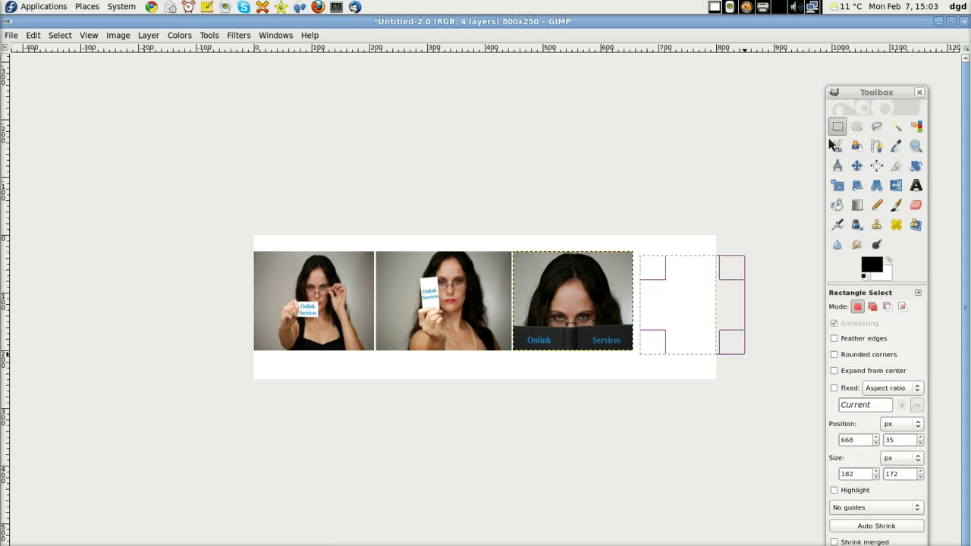
pyautogui.click(210, 105)
pyautogui.click(59, 36)
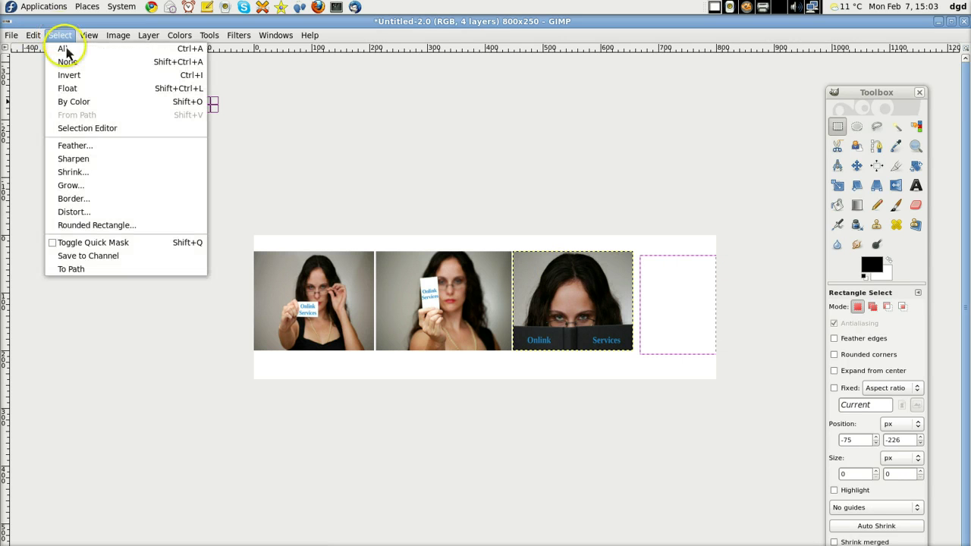
pyautogui.click(76, 65)
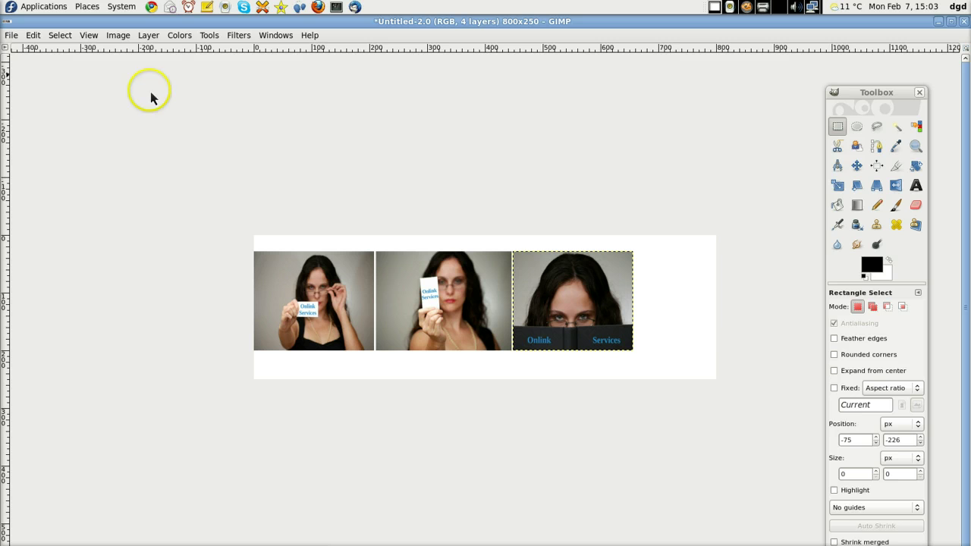
pyautogui.click(66, 35)
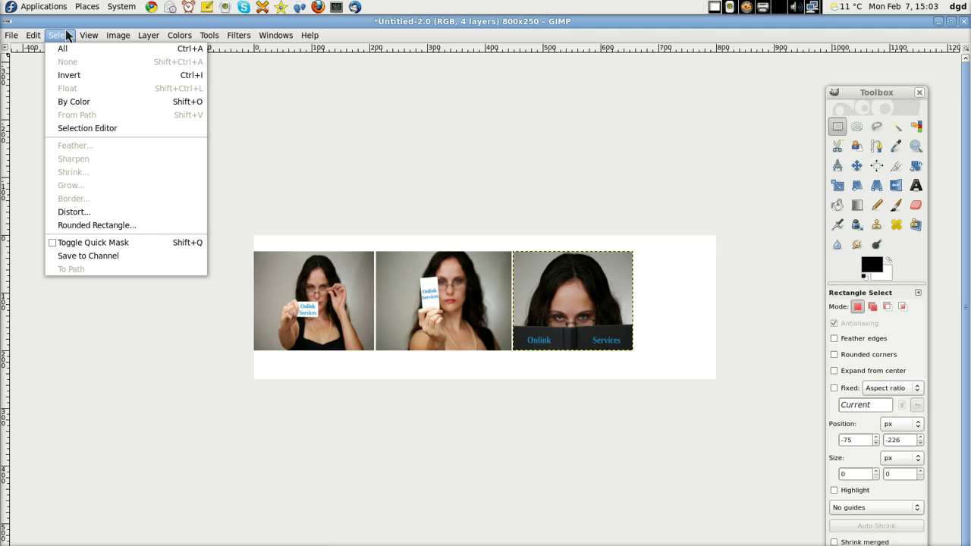
pyautogui.click(66, 35)
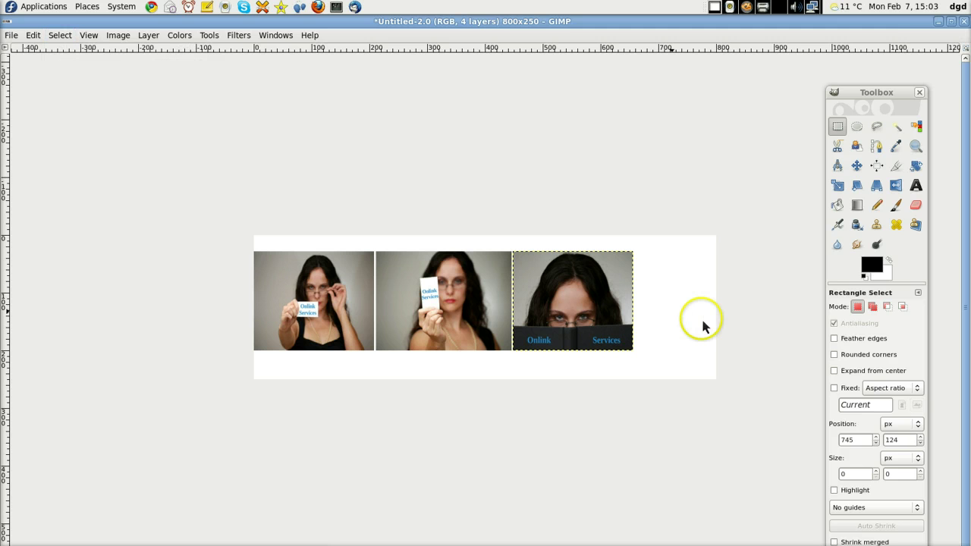
pyautogui.click(12, 37)
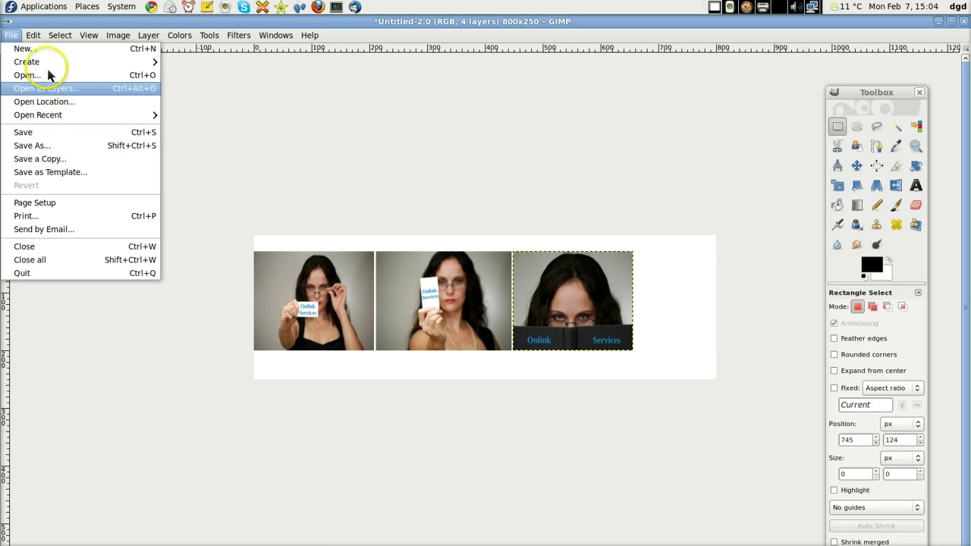
pyautogui.moveTo(47, 62)
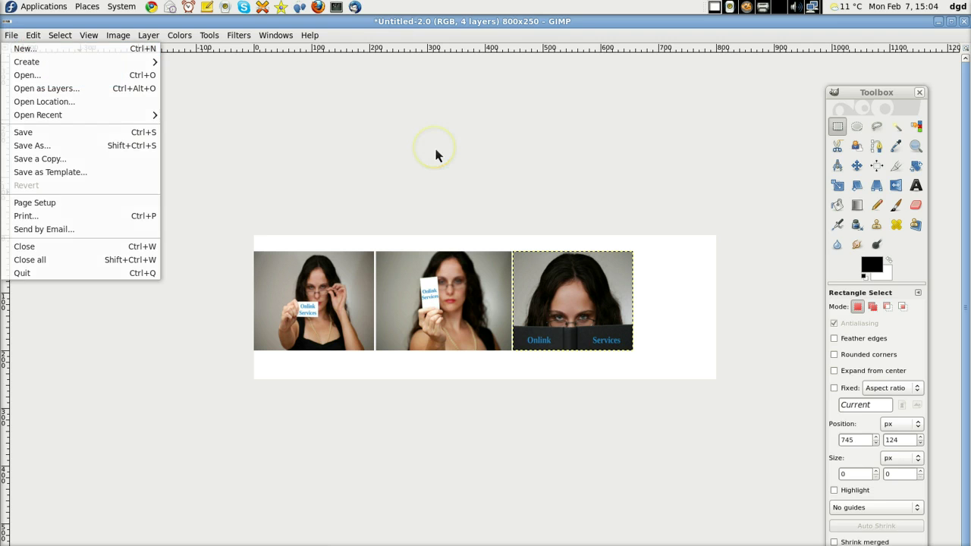
pyautogui.click(364, 140)
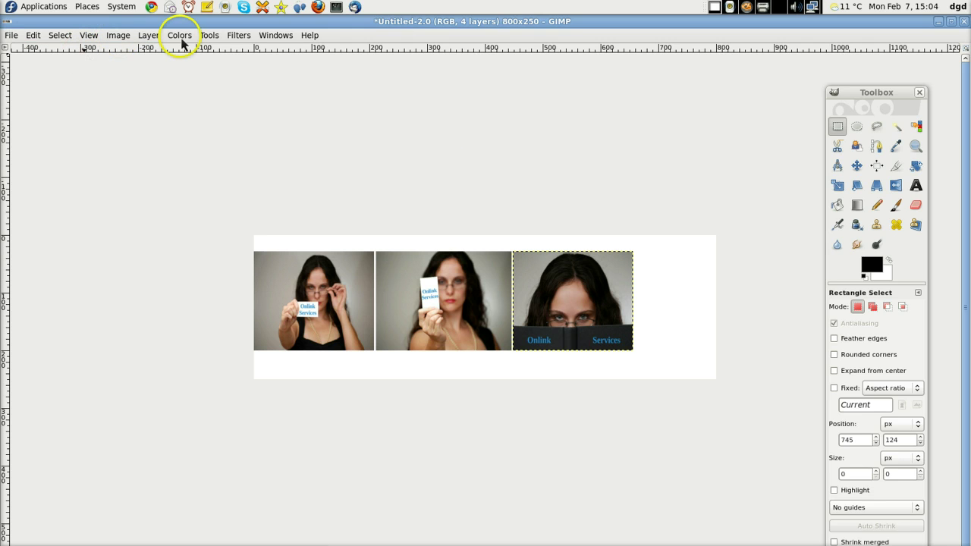
# Step: Add a new transparent layer of 800 × 250 pixels to the banner
pyautogui.click(144, 38)
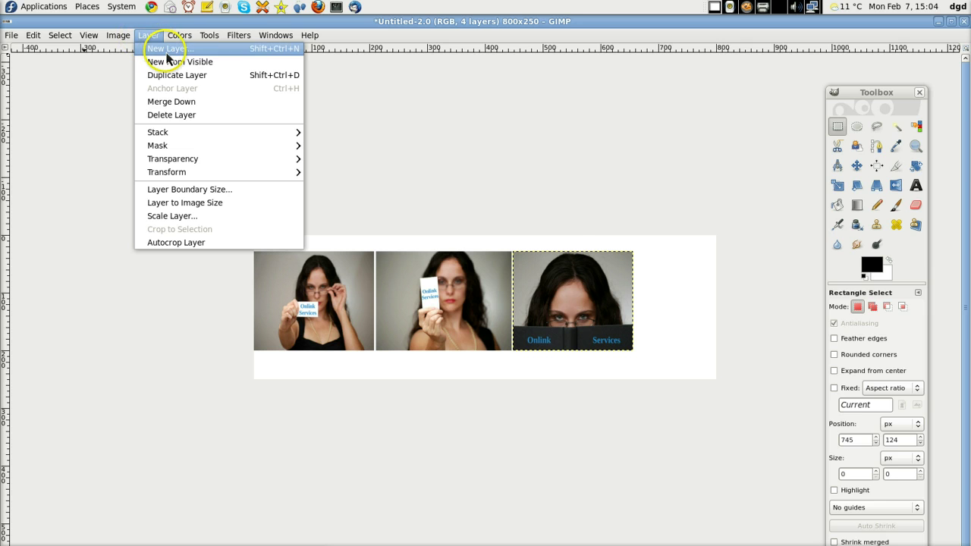
pyautogui.click(168, 53)
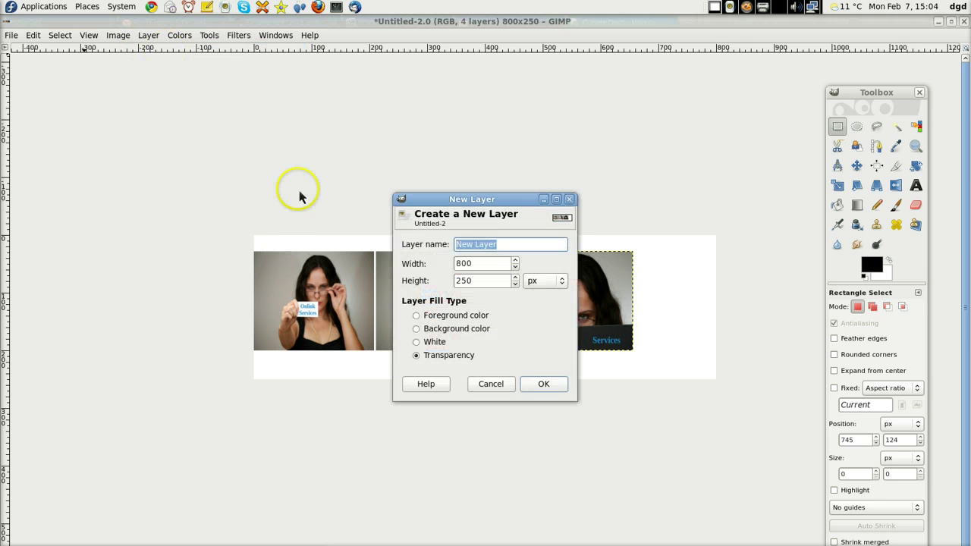
pyautogui.press('Return')
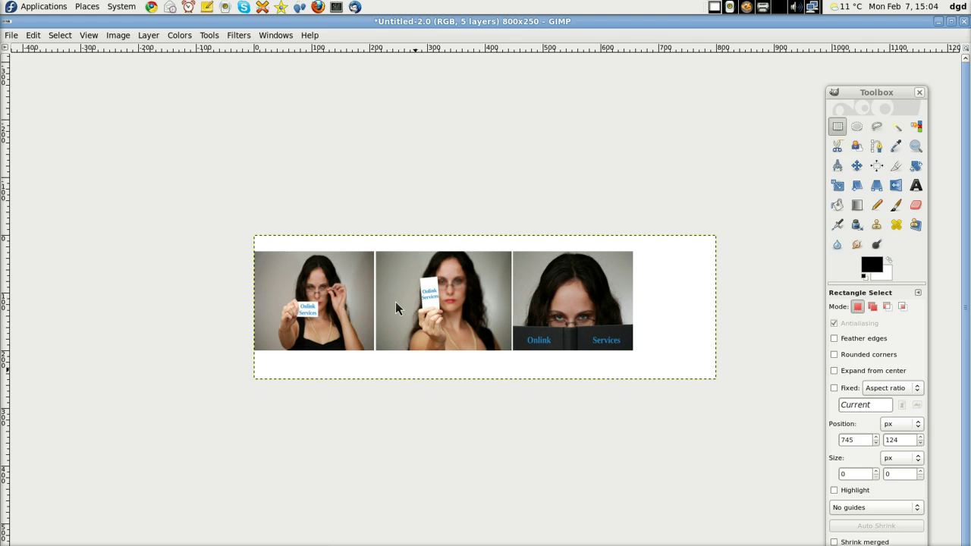
# Step: Scale the new layer to about 133 × 172 pixels so it fills the blank area beside the third photo
pyautogui.hotkey('shift', 't')
pyautogui.click(339, 377)
pyautogui.moveTo(255, 388); pyautogui.dragTo(685, 360)
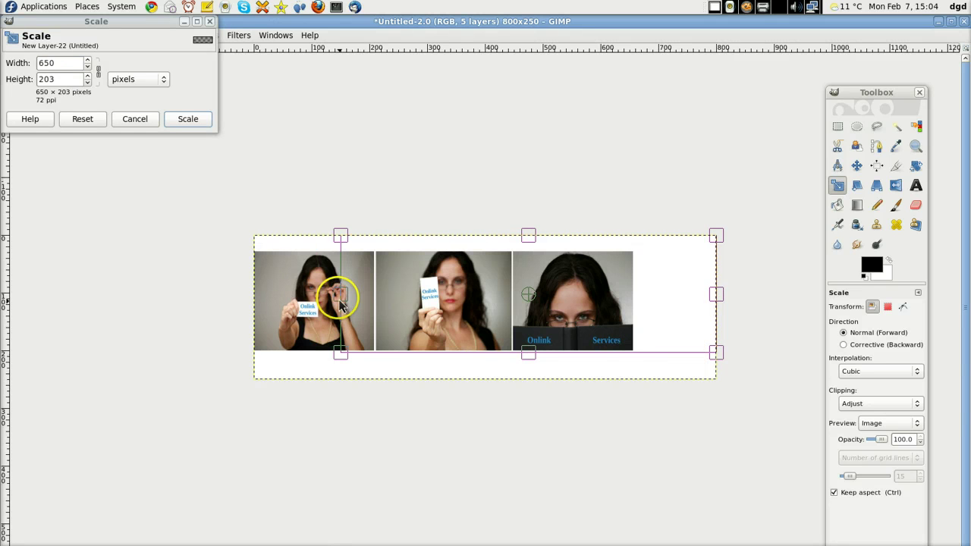
pyautogui.moveTo(340, 303); pyautogui.dragTo(633, 303)
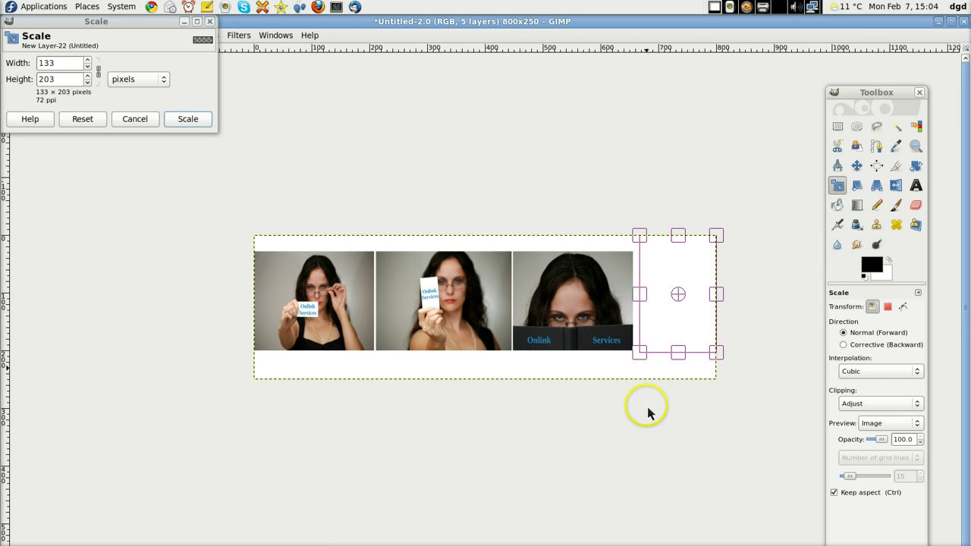
pyautogui.moveTo(682, 238)
pyautogui.mouseDown()
pyautogui.moveTo(681, 261)
pyautogui.moveTo(678, 254)
pyautogui.mouseUp()
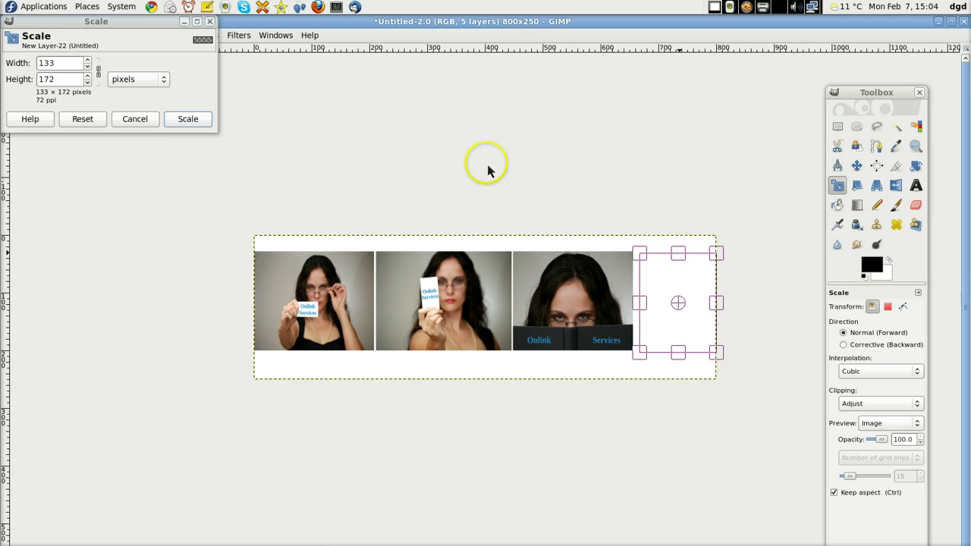
pyautogui.click(189, 120)
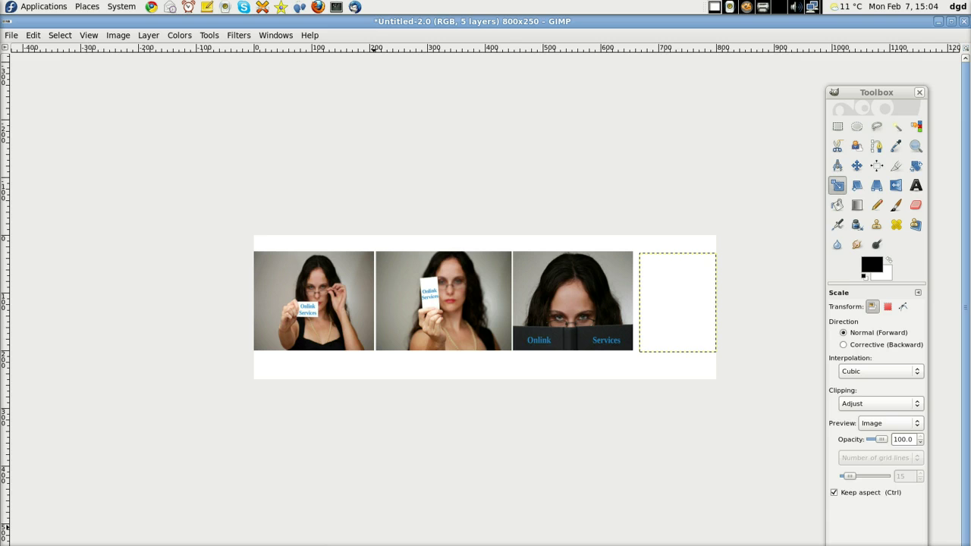
# Step: Copy the scaled phone photo from its own image and return to the banner, keeping the new layer's size
pyautogui.hotkey('alt', 'Tab')
pyautogui.click(192, 228)
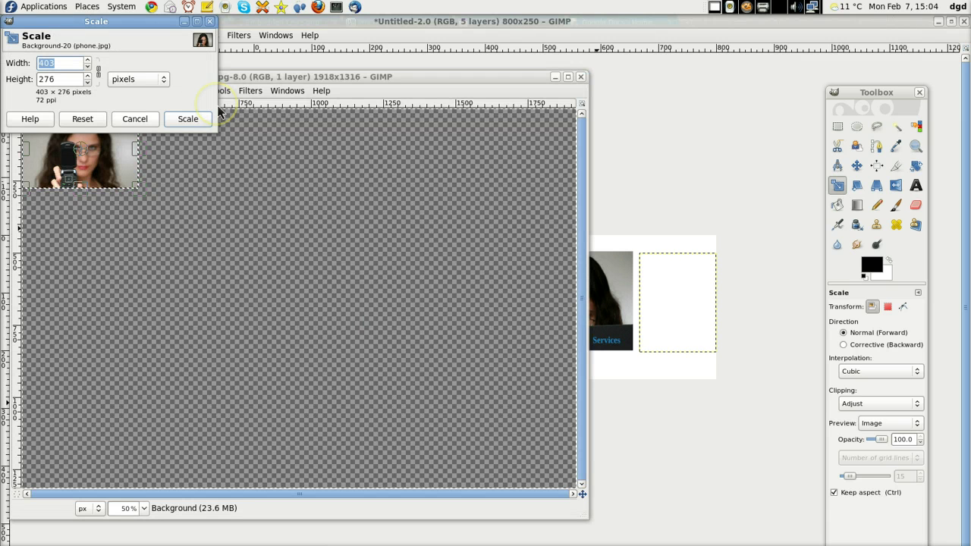
pyautogui.press('Return')
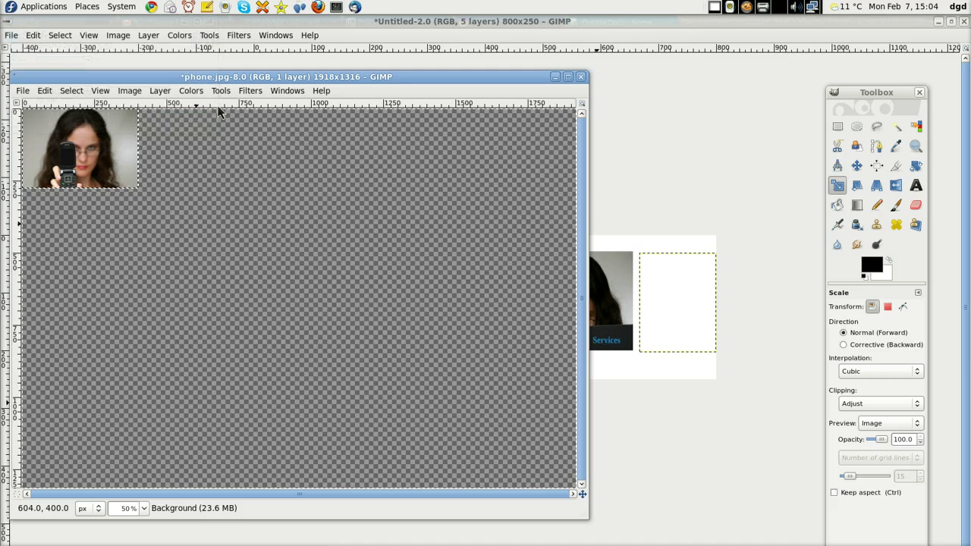
pyautogui.hotkey('ctrl', 'c')
pyautogui.click(587, 322)
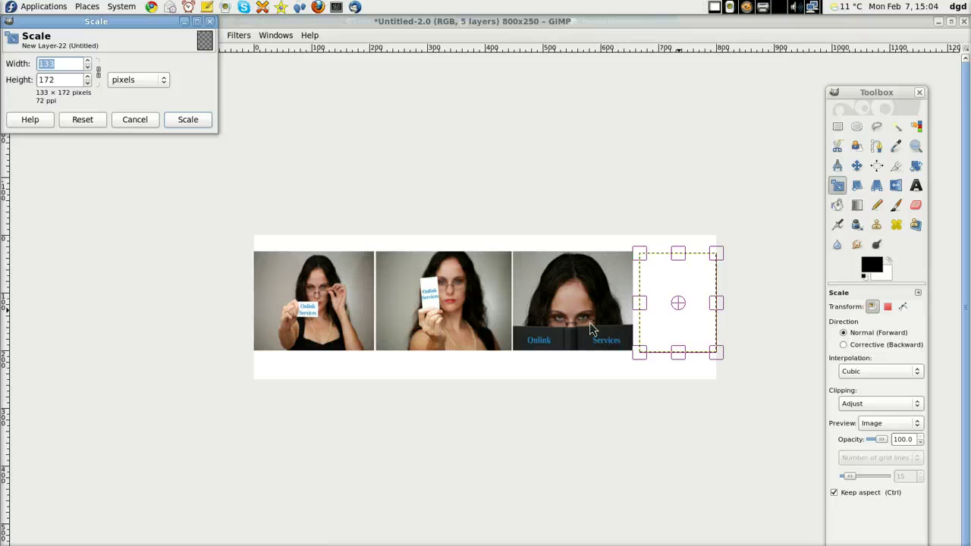
pyautogui.click(189, 119)
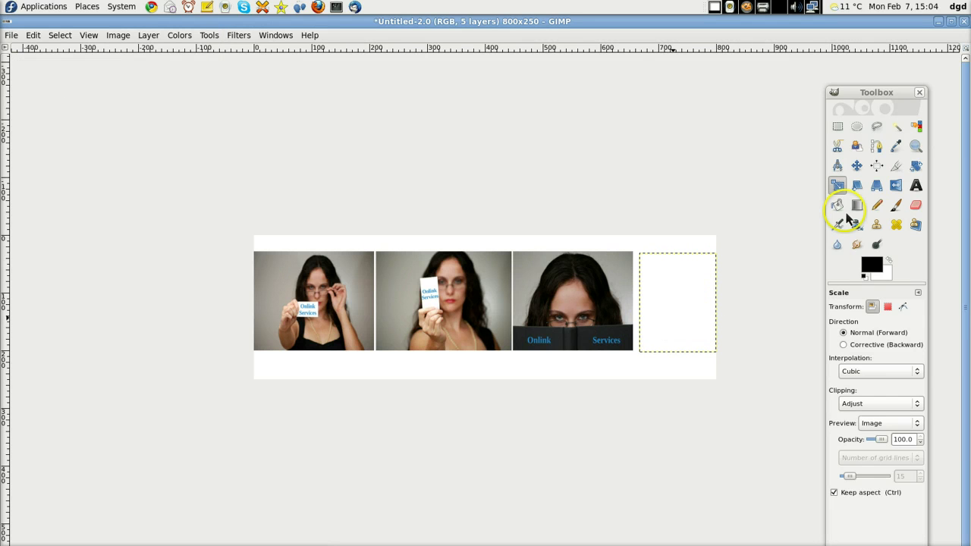
# Step: Paste the phone photo into the new layer and scale it proportionally to about 229 × 157 pixels against the banner's upper-right corner
pyautogui.hotkey('ctrl', 'v')
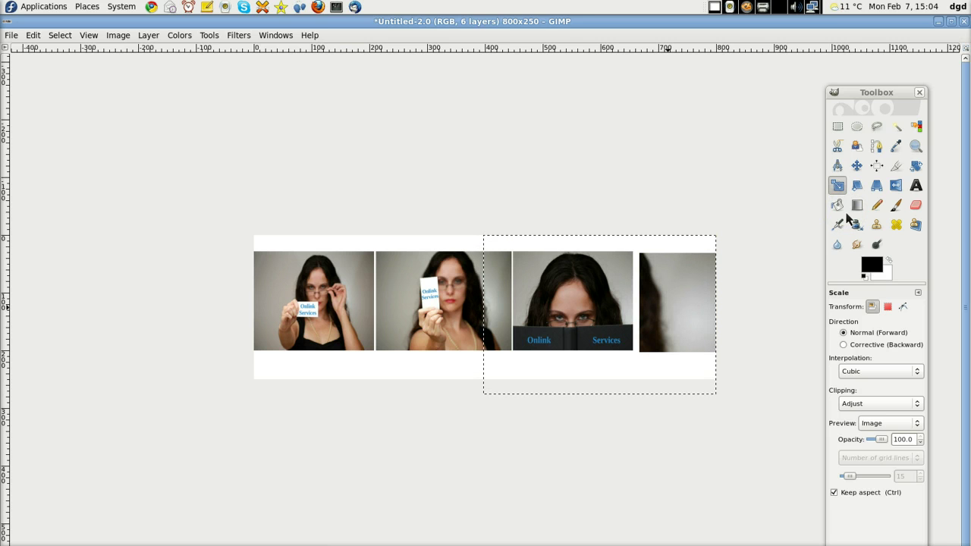
pyautogui.click(670, 309)
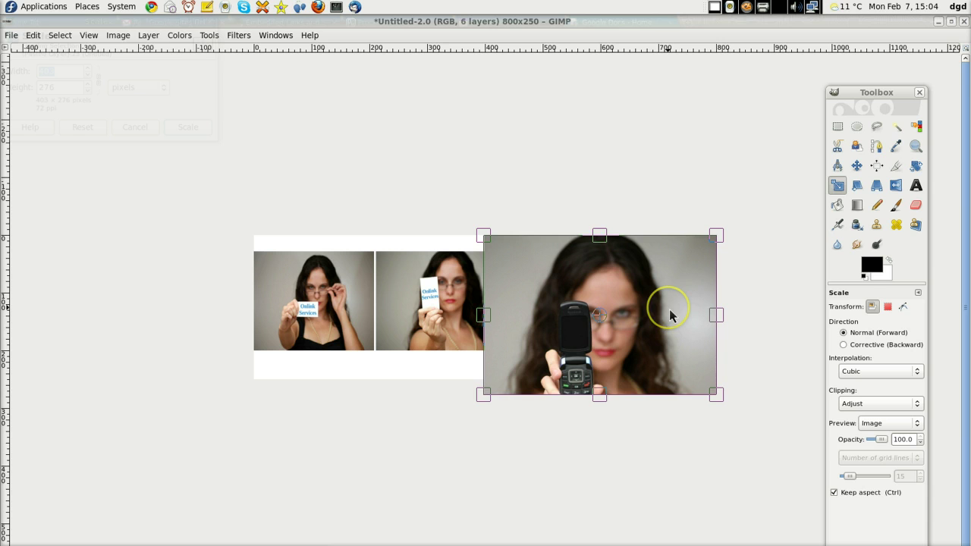
pyautogui.moveTo(488, 403); pyautogui.dragTo(718, 330)
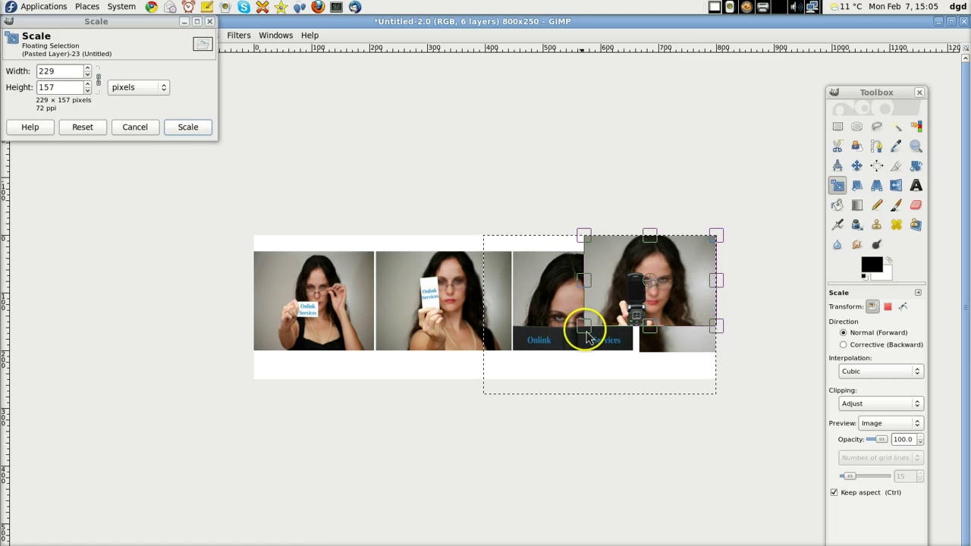
pyautogui.click(173, 128)
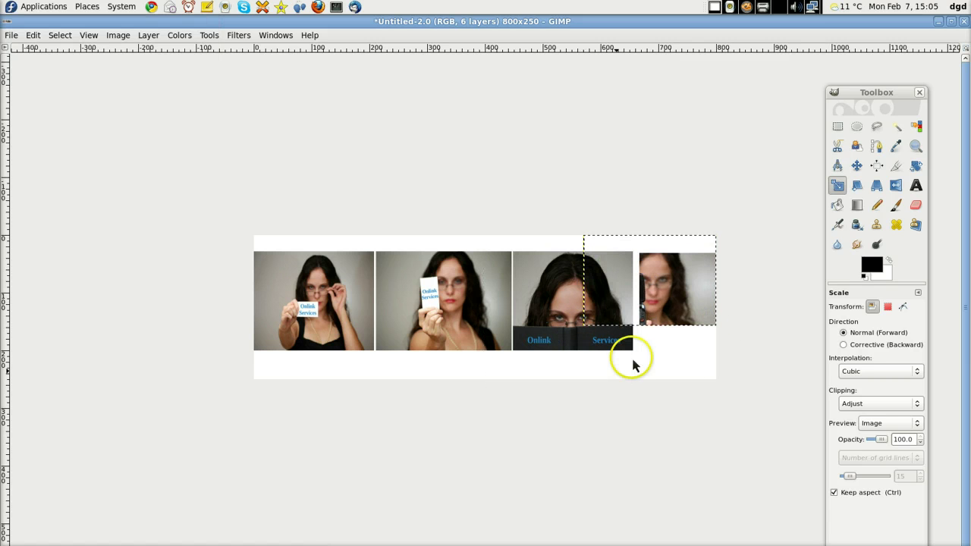